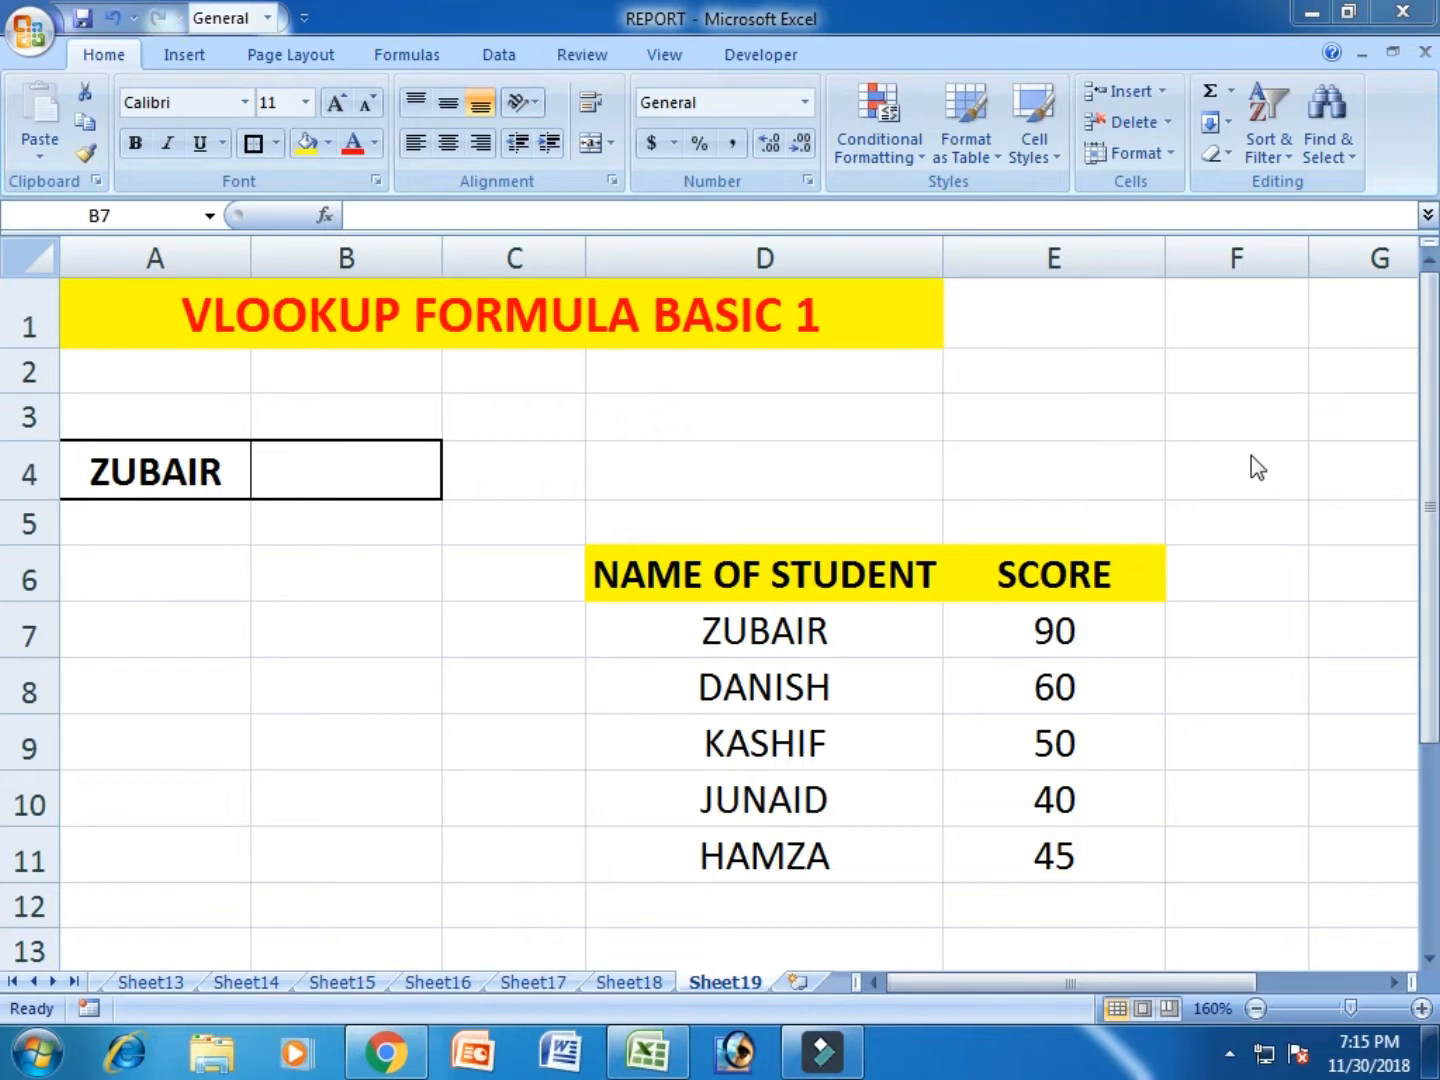
- Examine the student names and scores in D6:E11 and the result cell B4
left_click(980, 467)
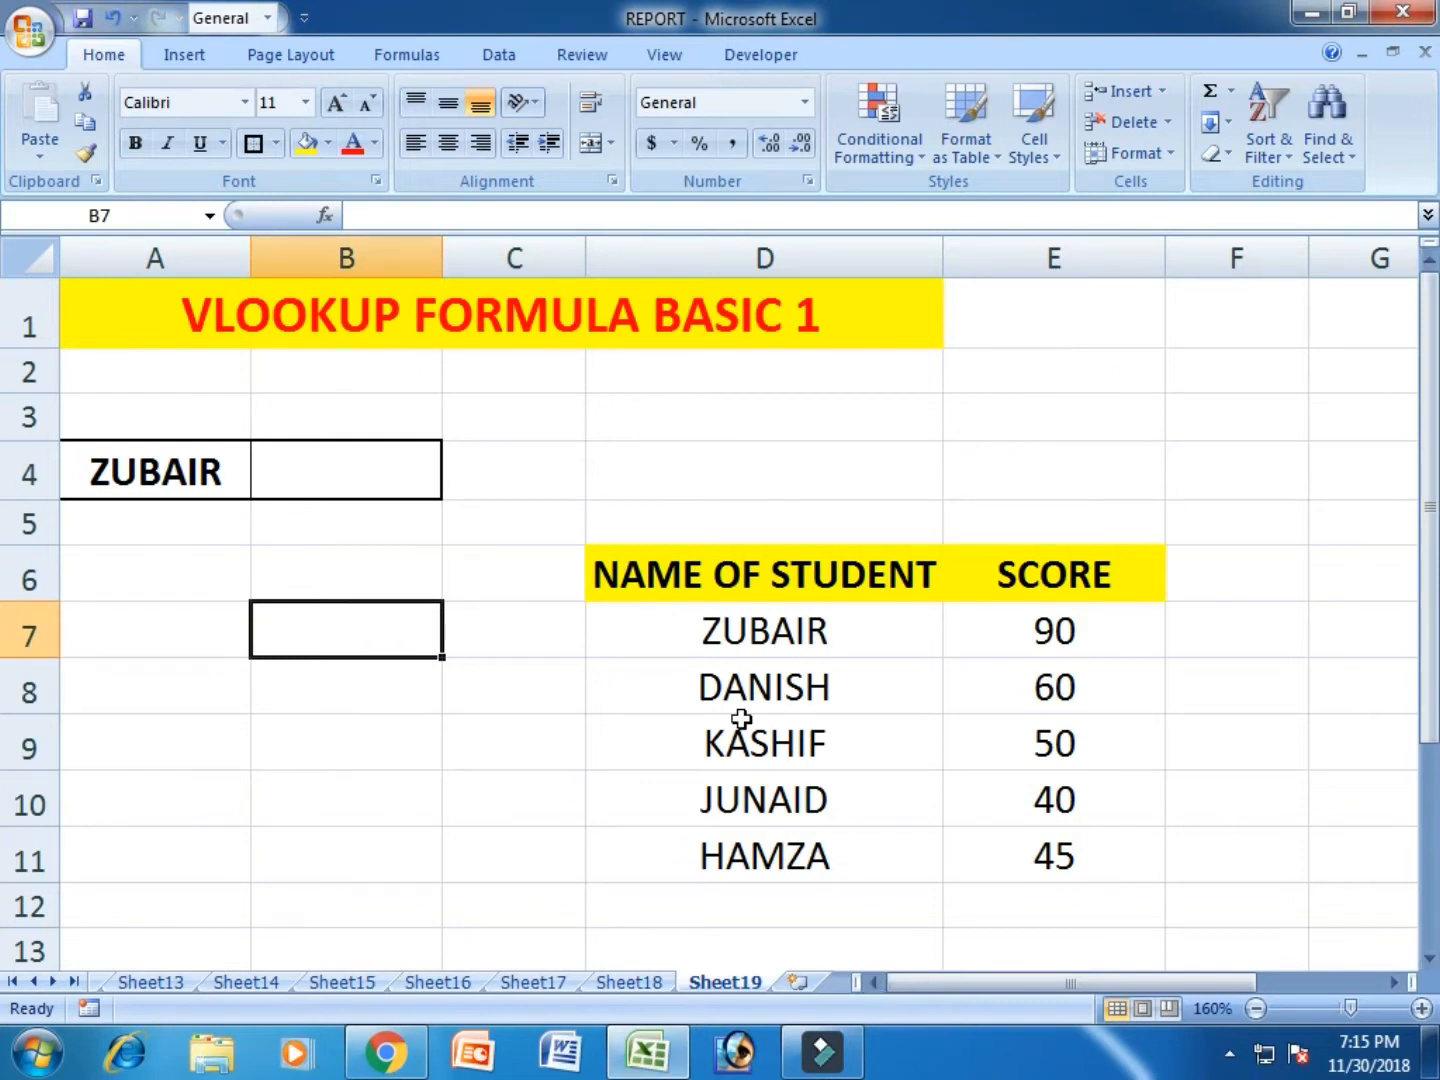
left_click(730, 584)
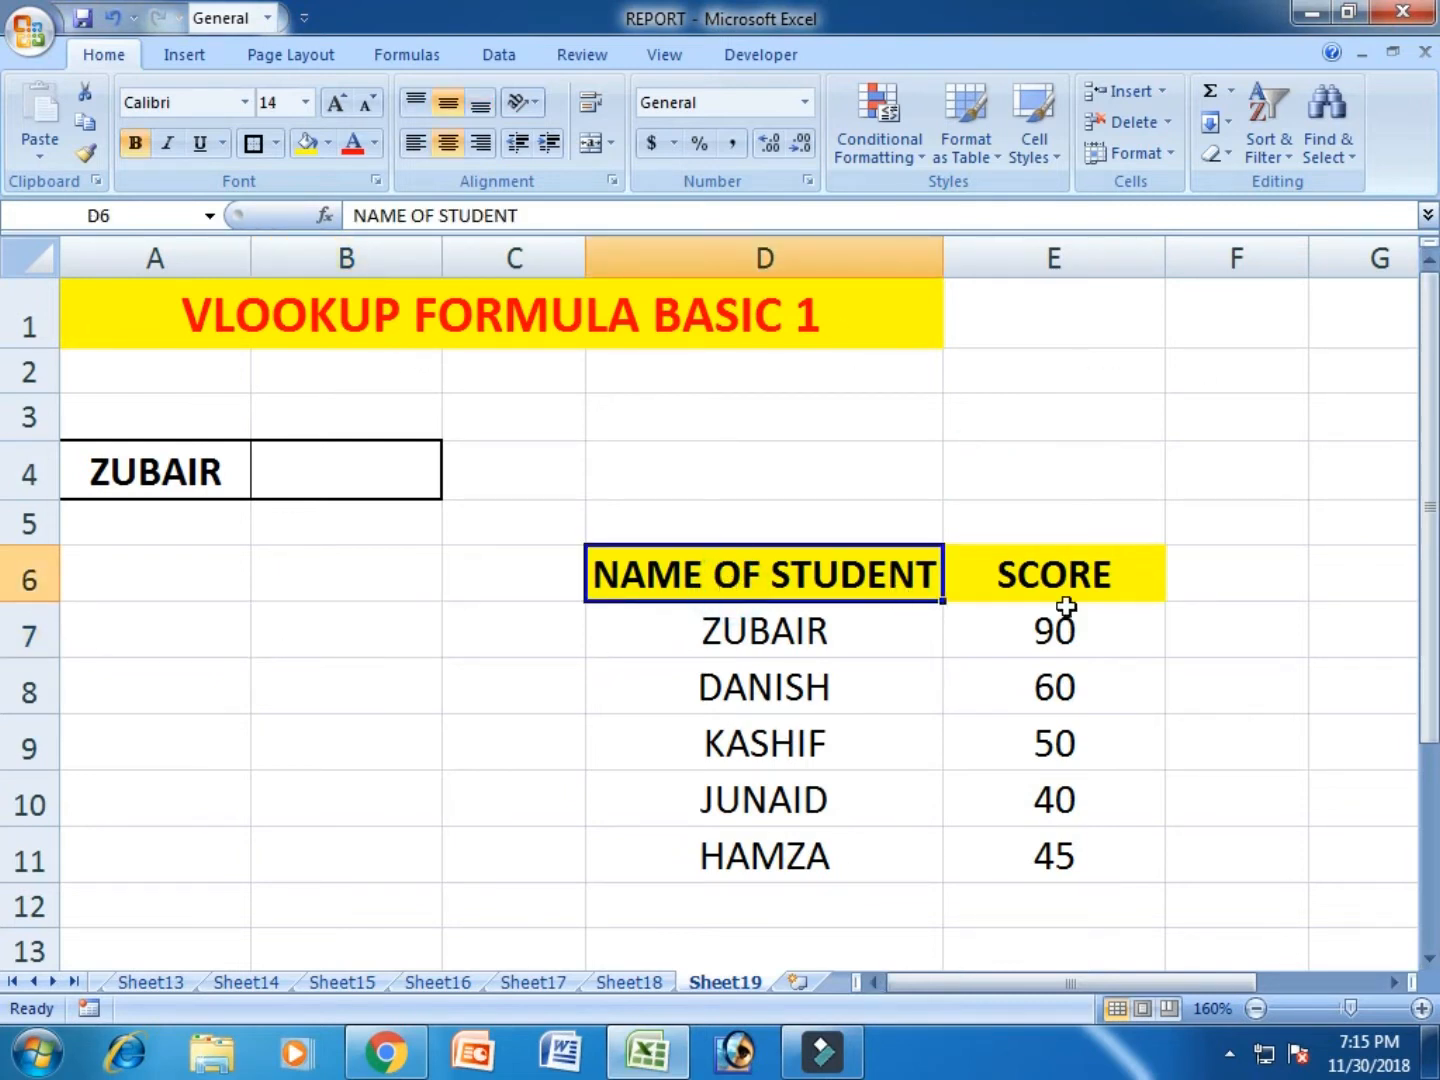
left_click(1100, 577)
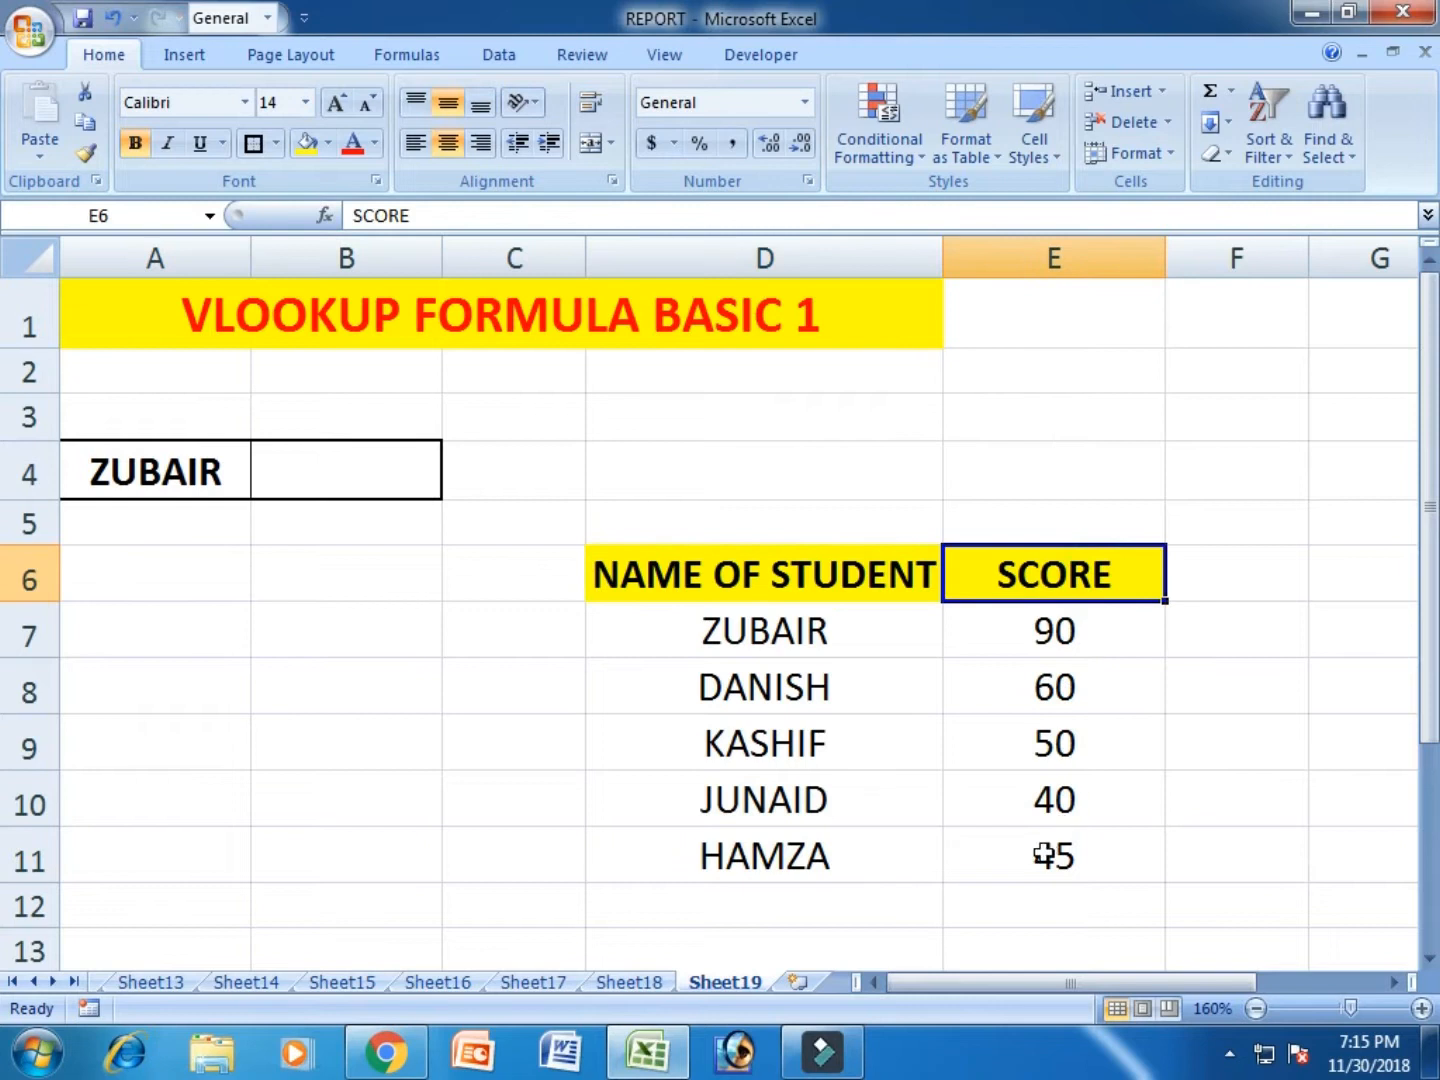
left_click(771, 630)
left_click(1011, 629)
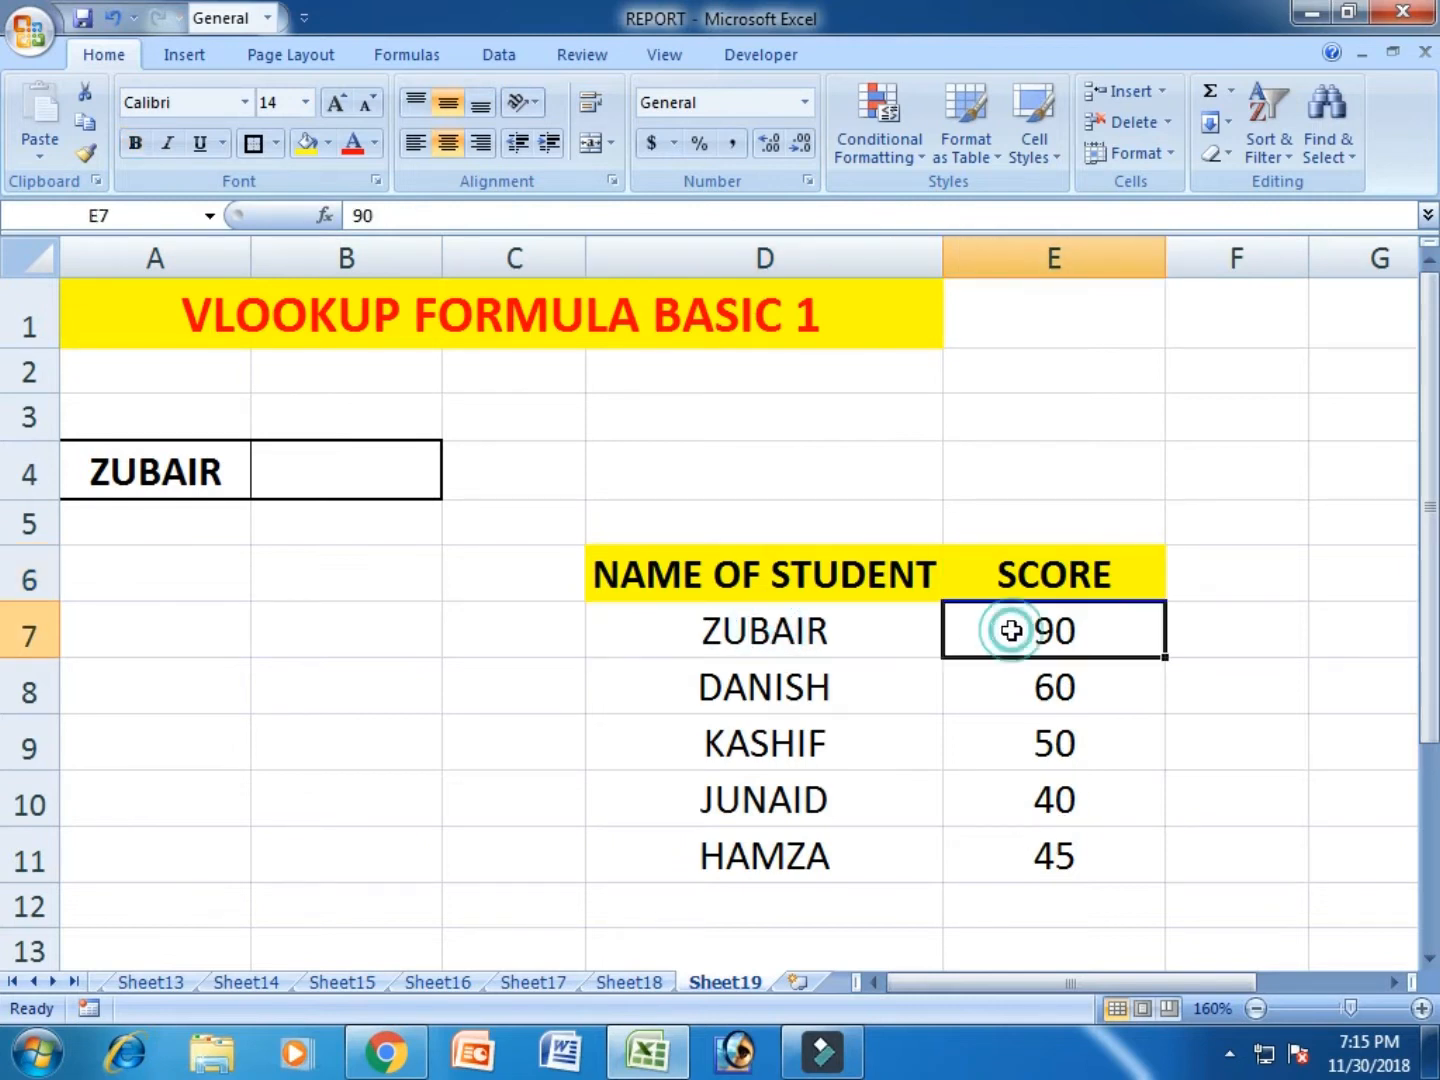
left_click(833, 690)
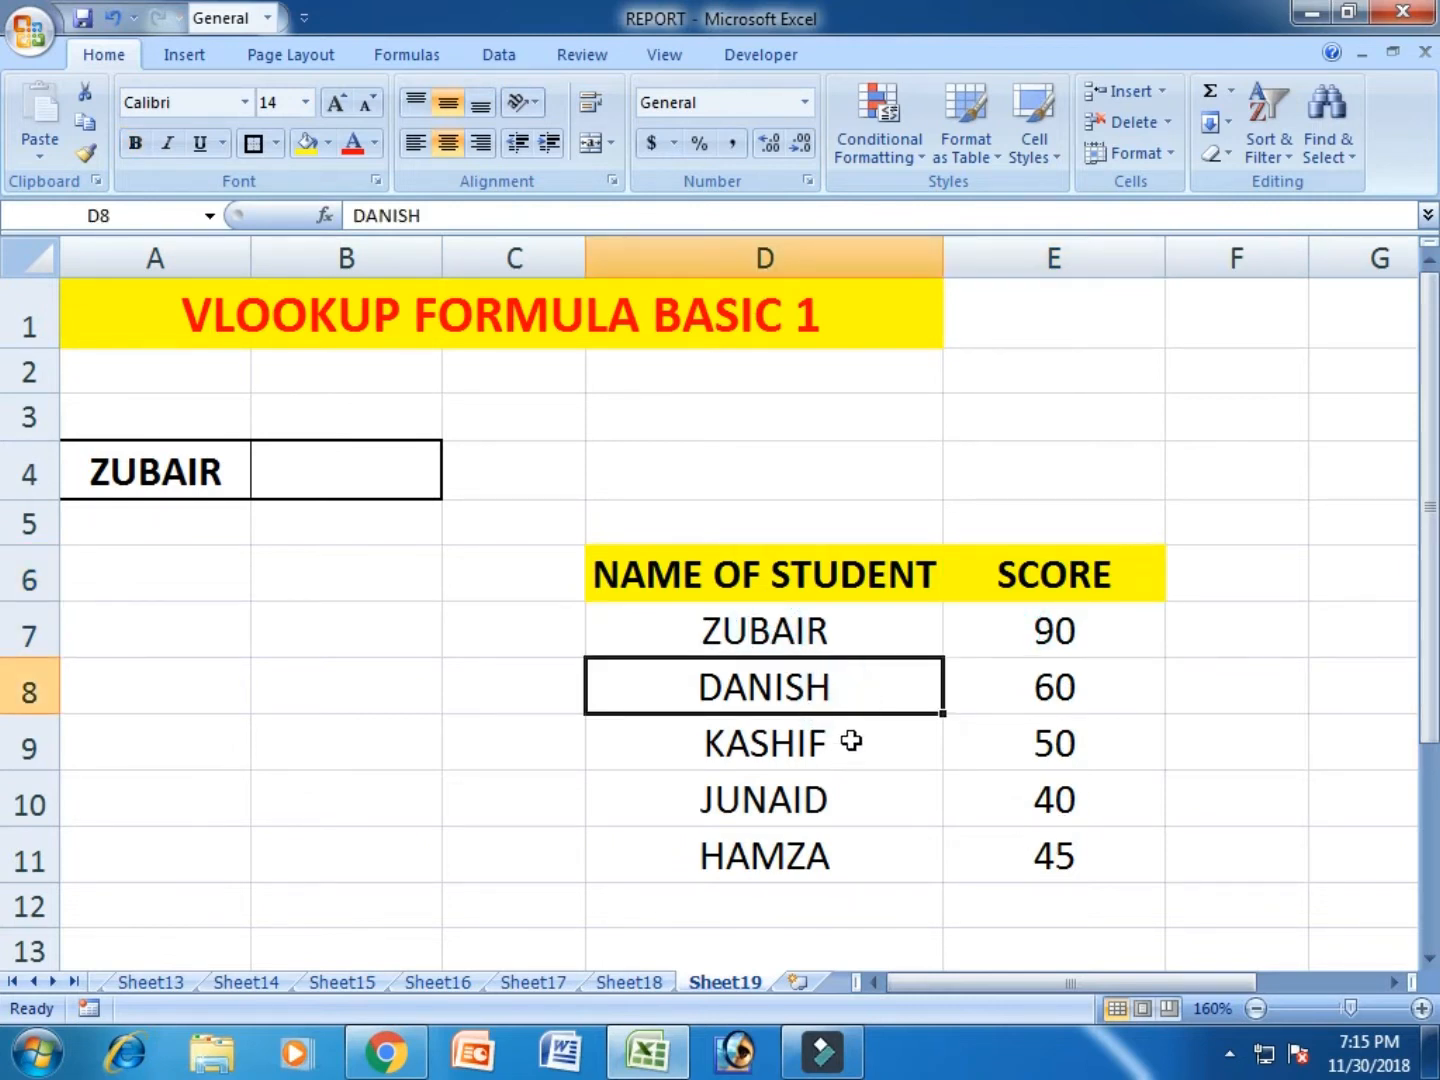
left_click(850, 741)
left_click(830, 799)
left_click(827, 862)
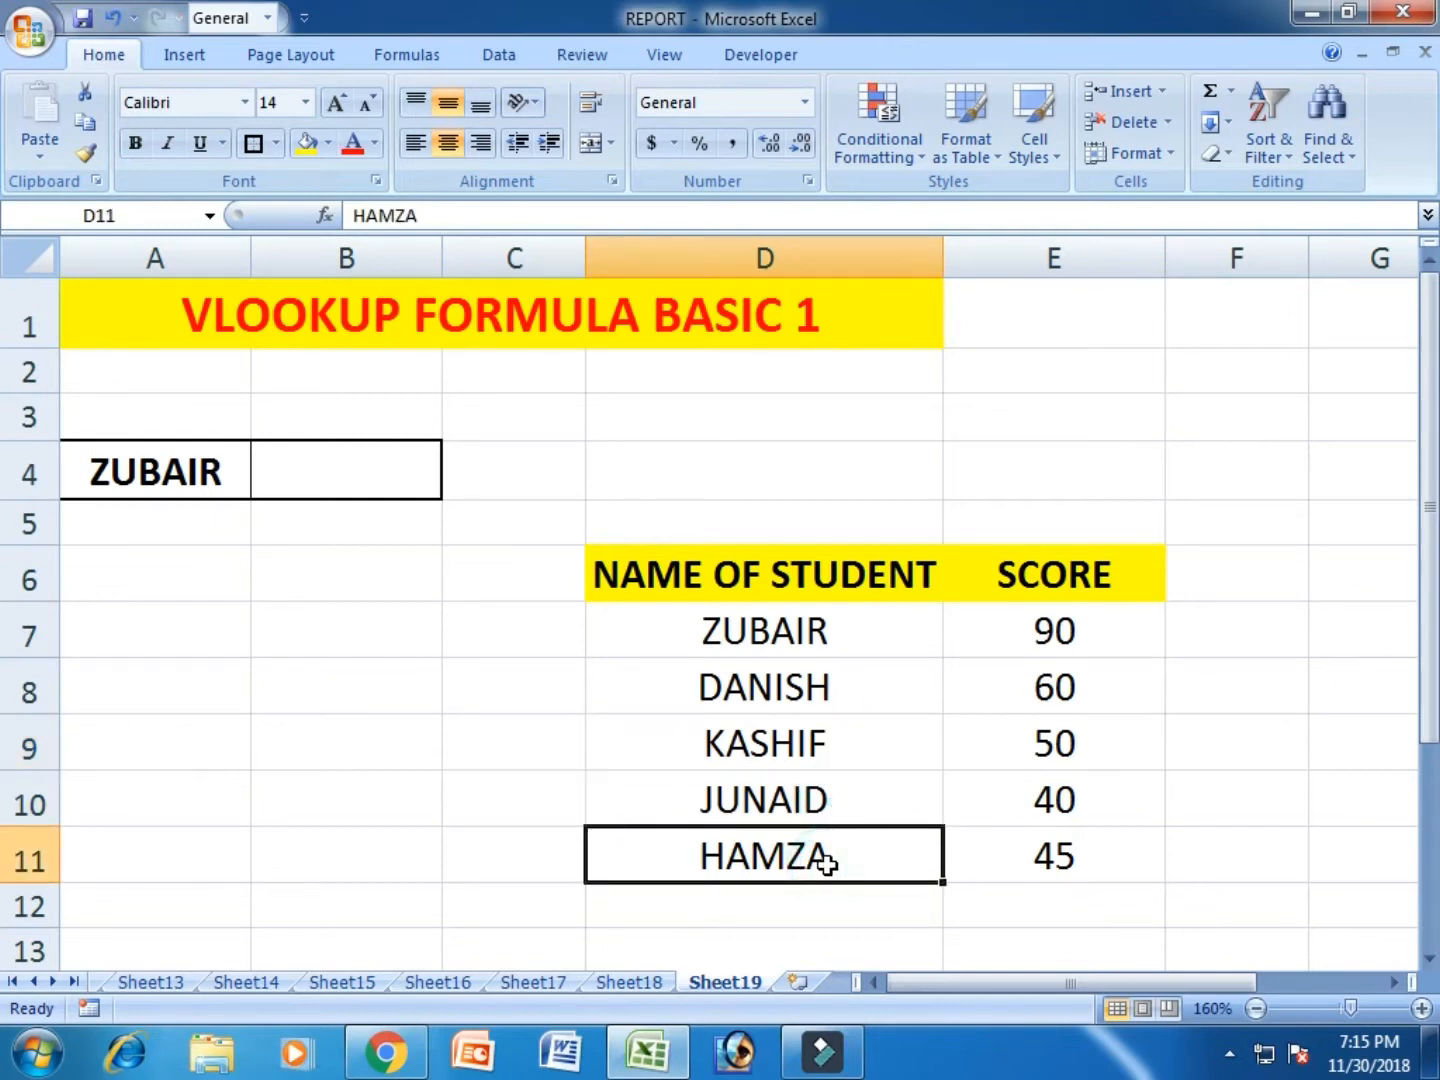
left_click(456, 661)
left_click(365, 473)
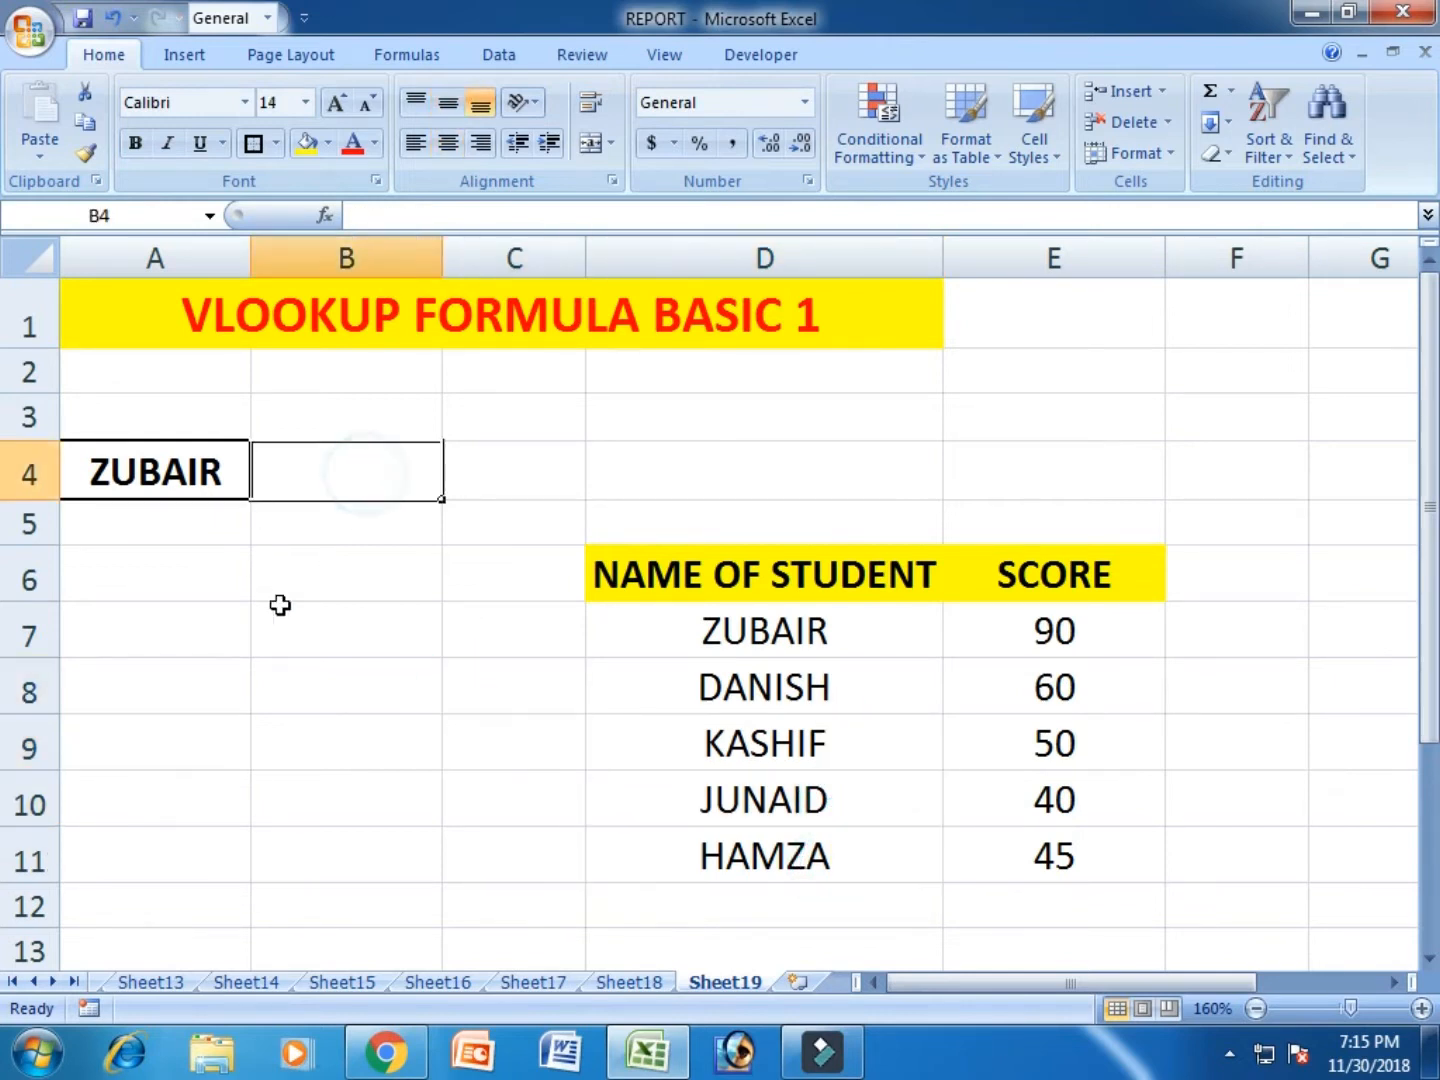
left_click(386, 577)
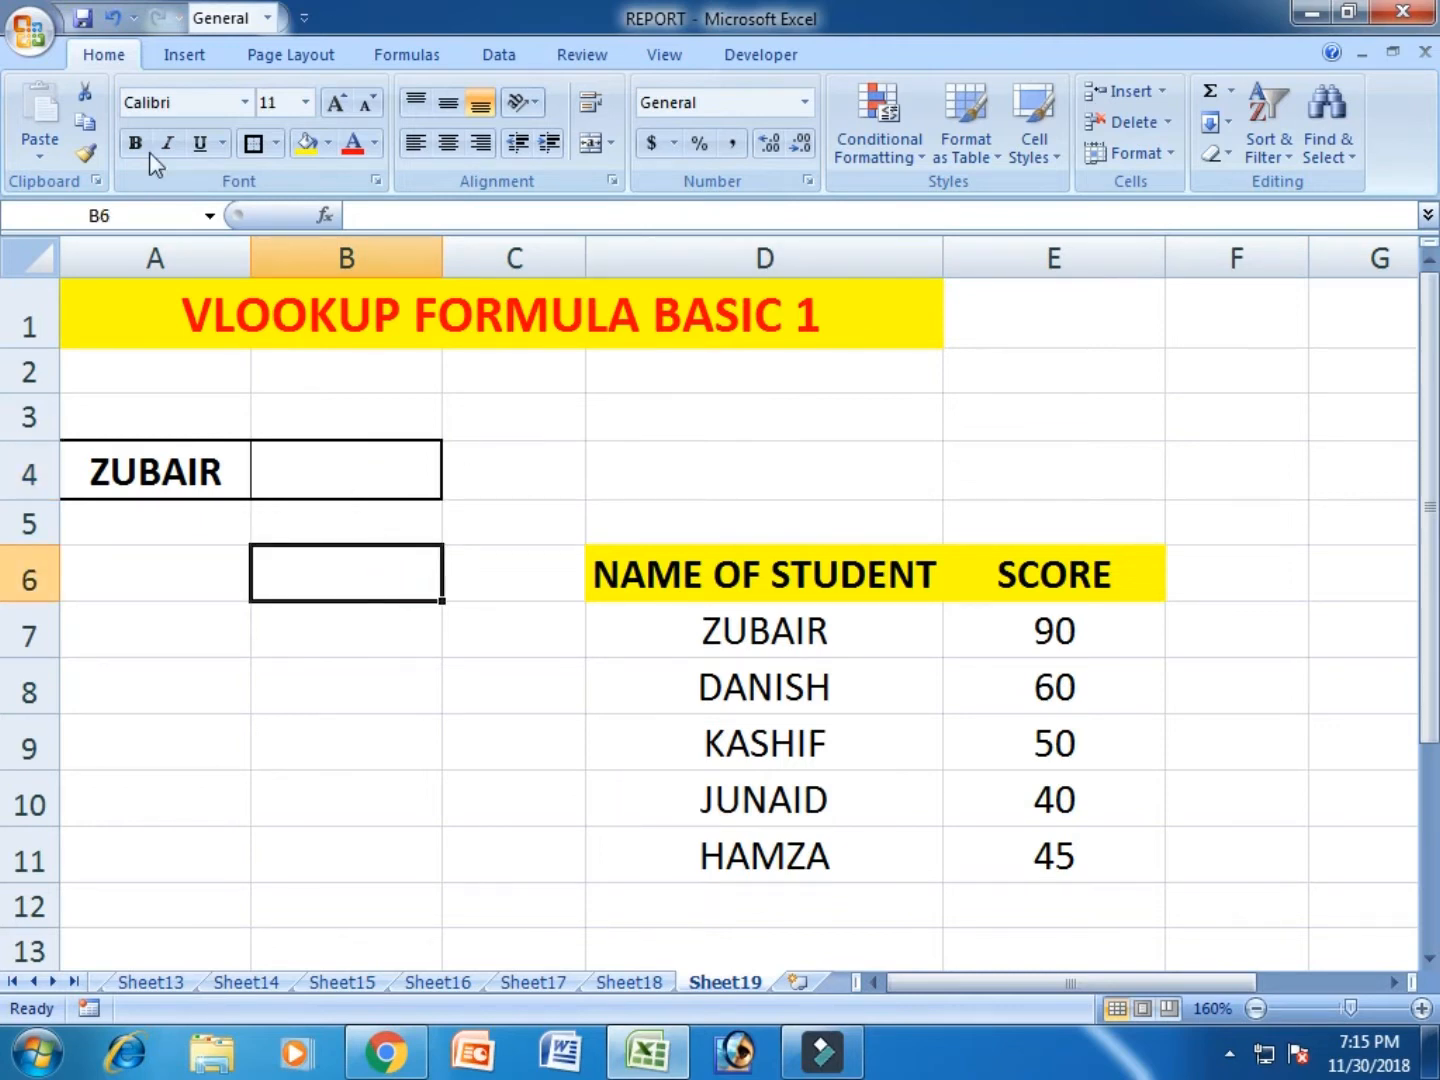
- Search the sheet for the student's name from A4 using Find, and close the search
left_click(106, 55)
left_click(1328, 146)
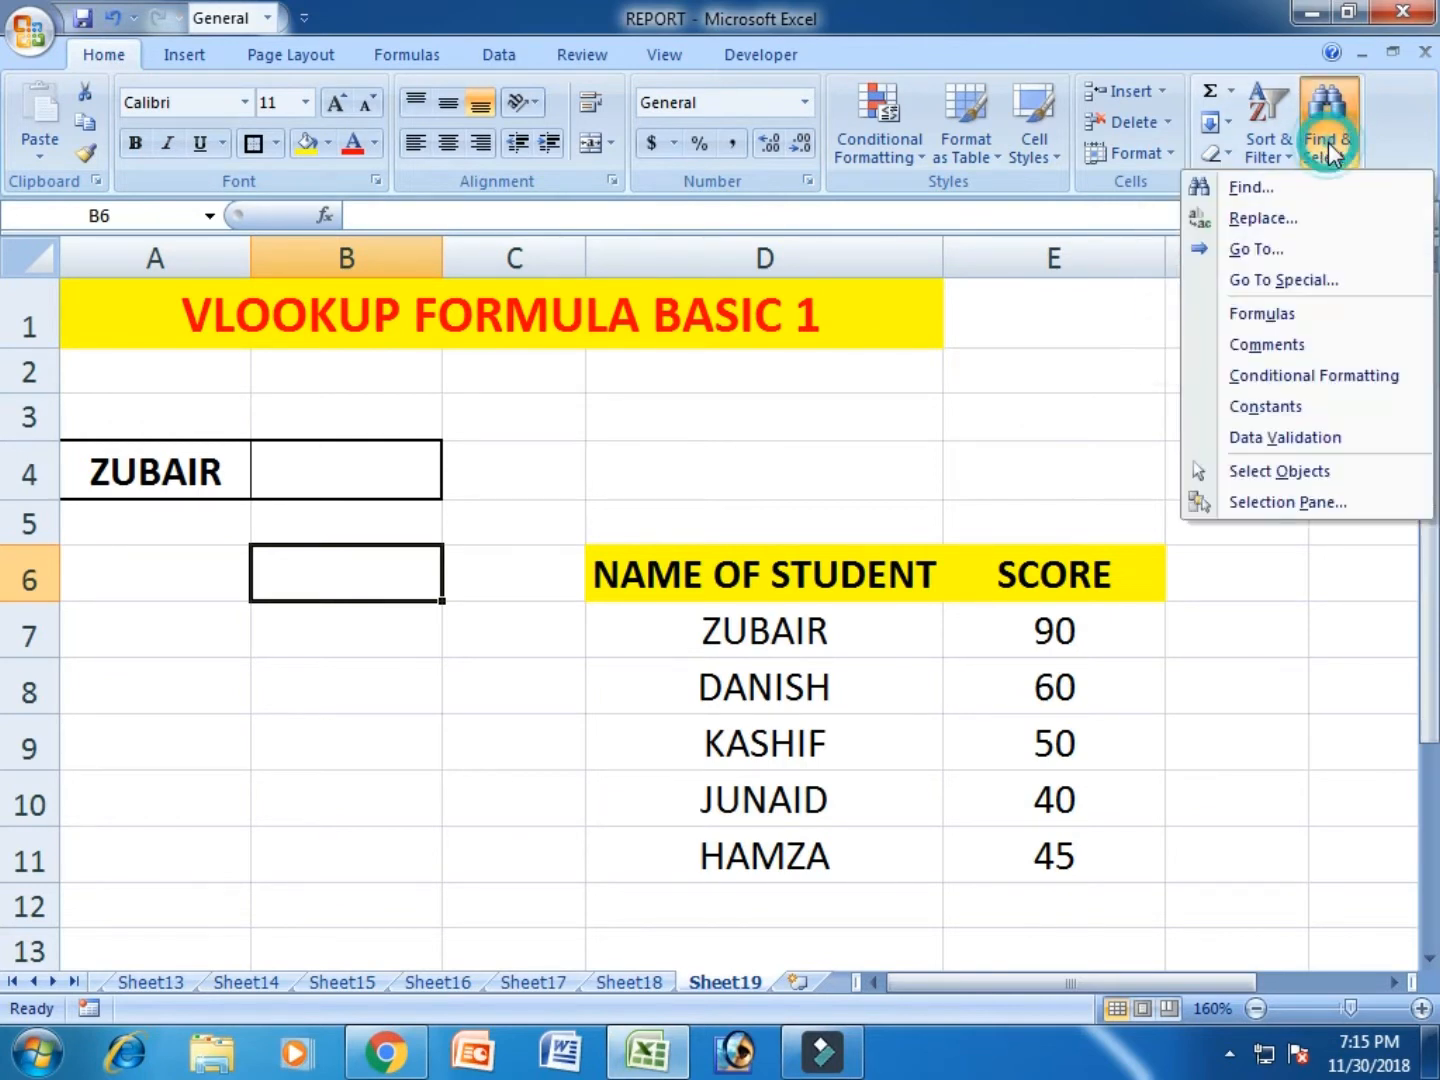
left_click(1276, 191)
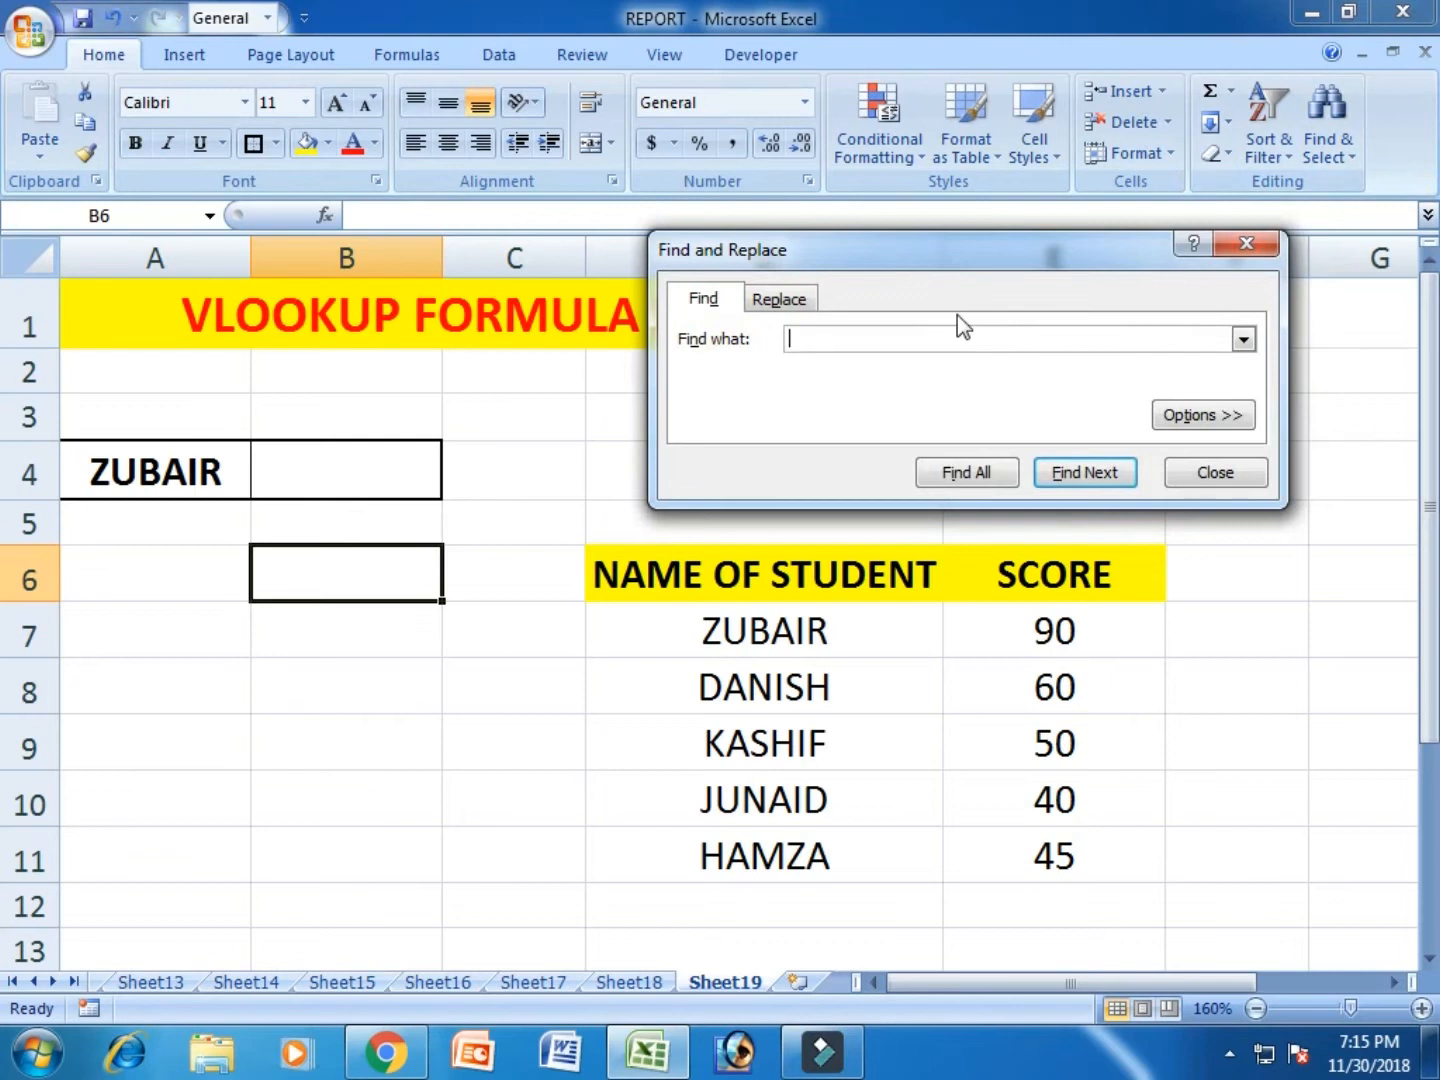
type("ZUBAIR")
key("Return")
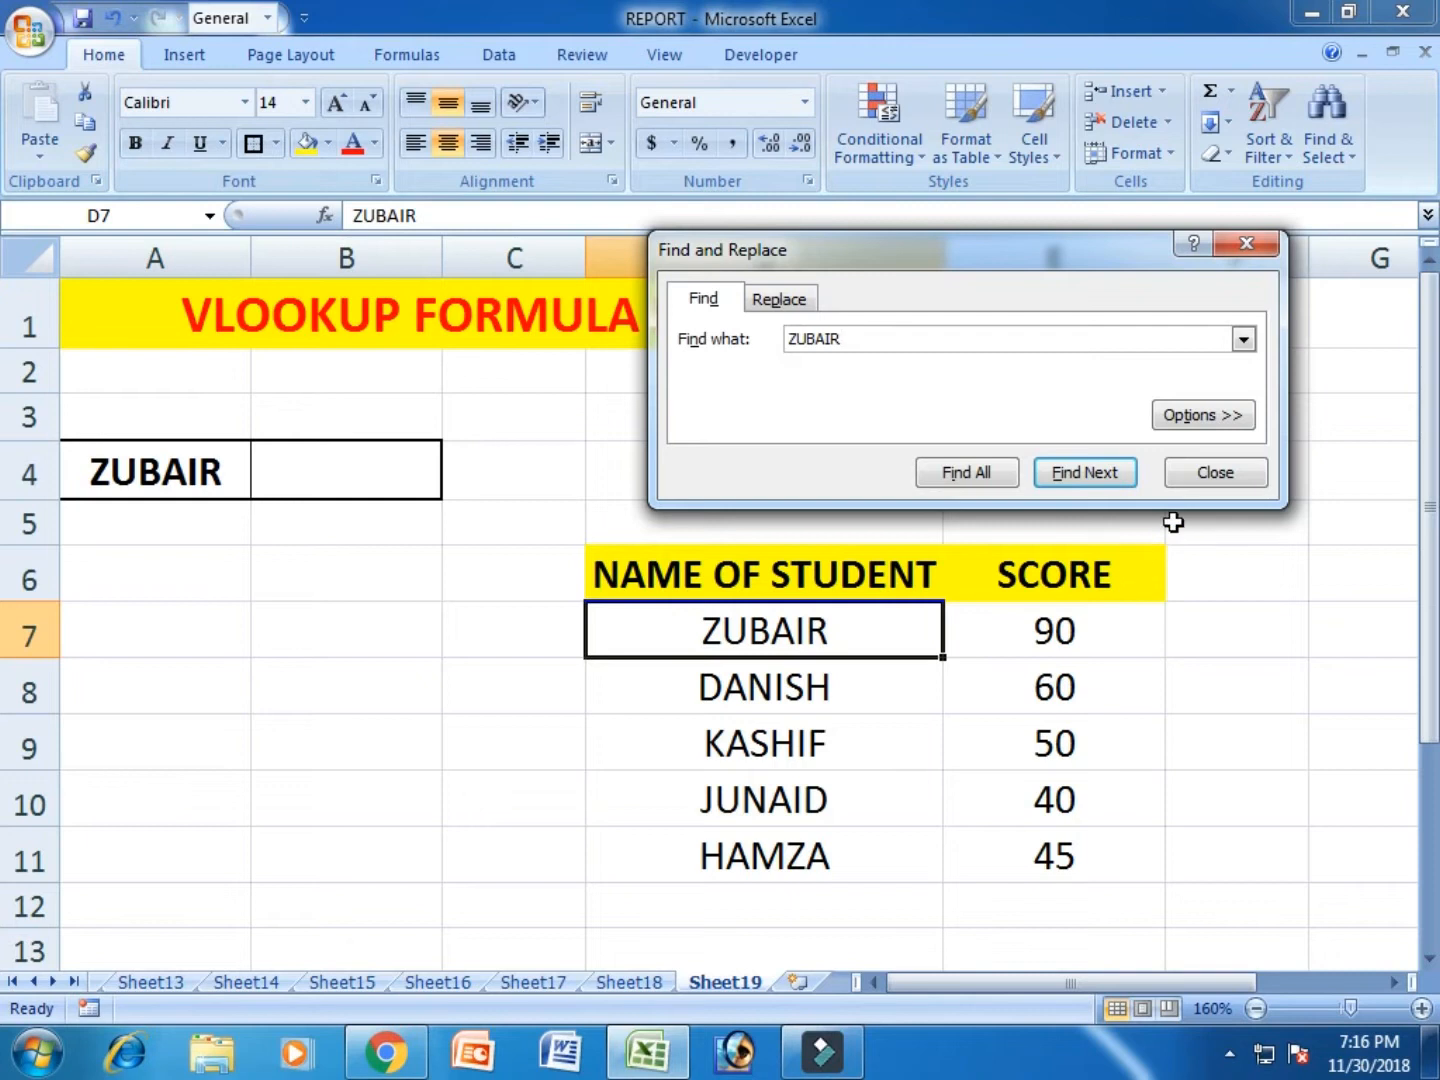
left_click(1214, 476)
left_click(383, 466)
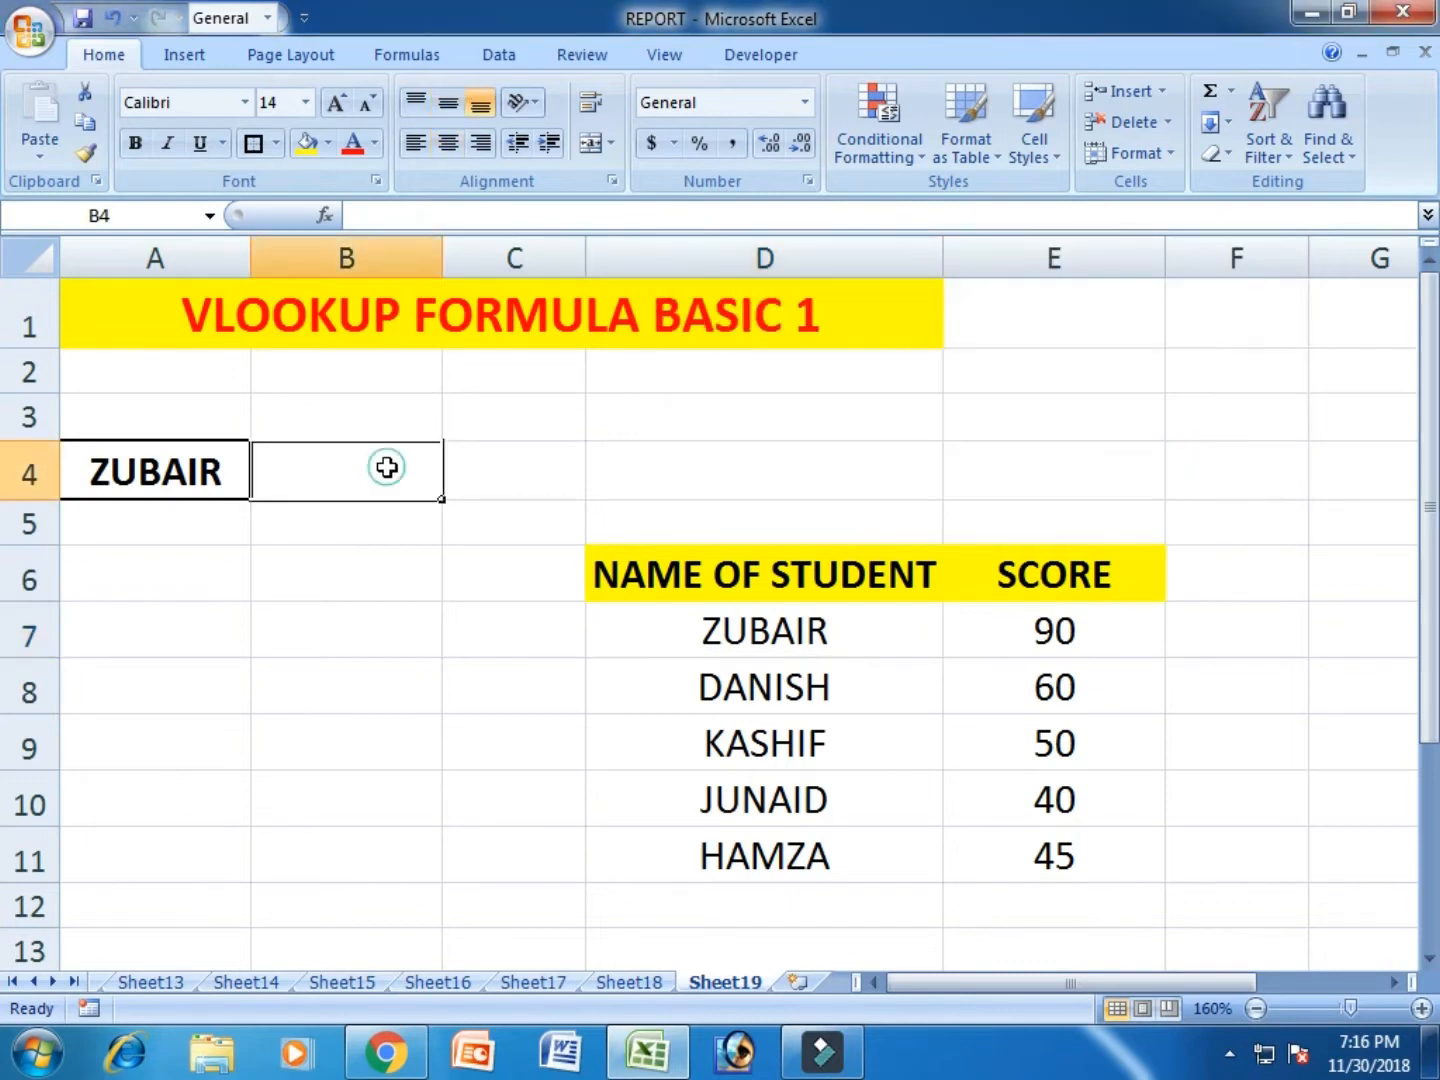
left_click(402, 588)
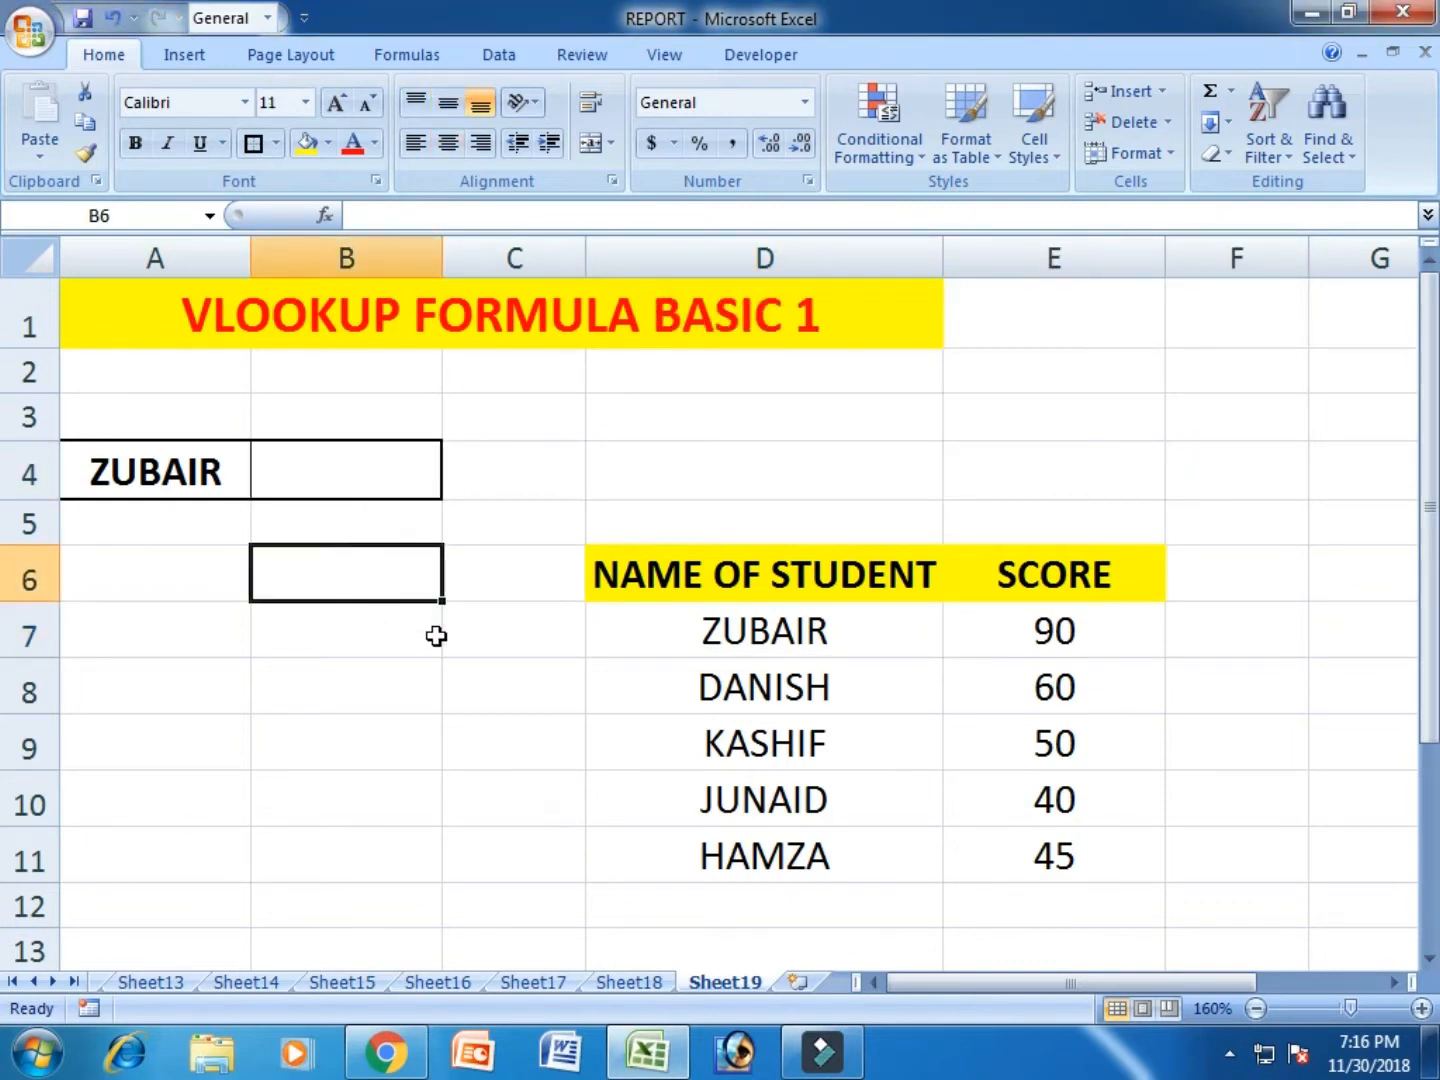
left_click(155, 472)
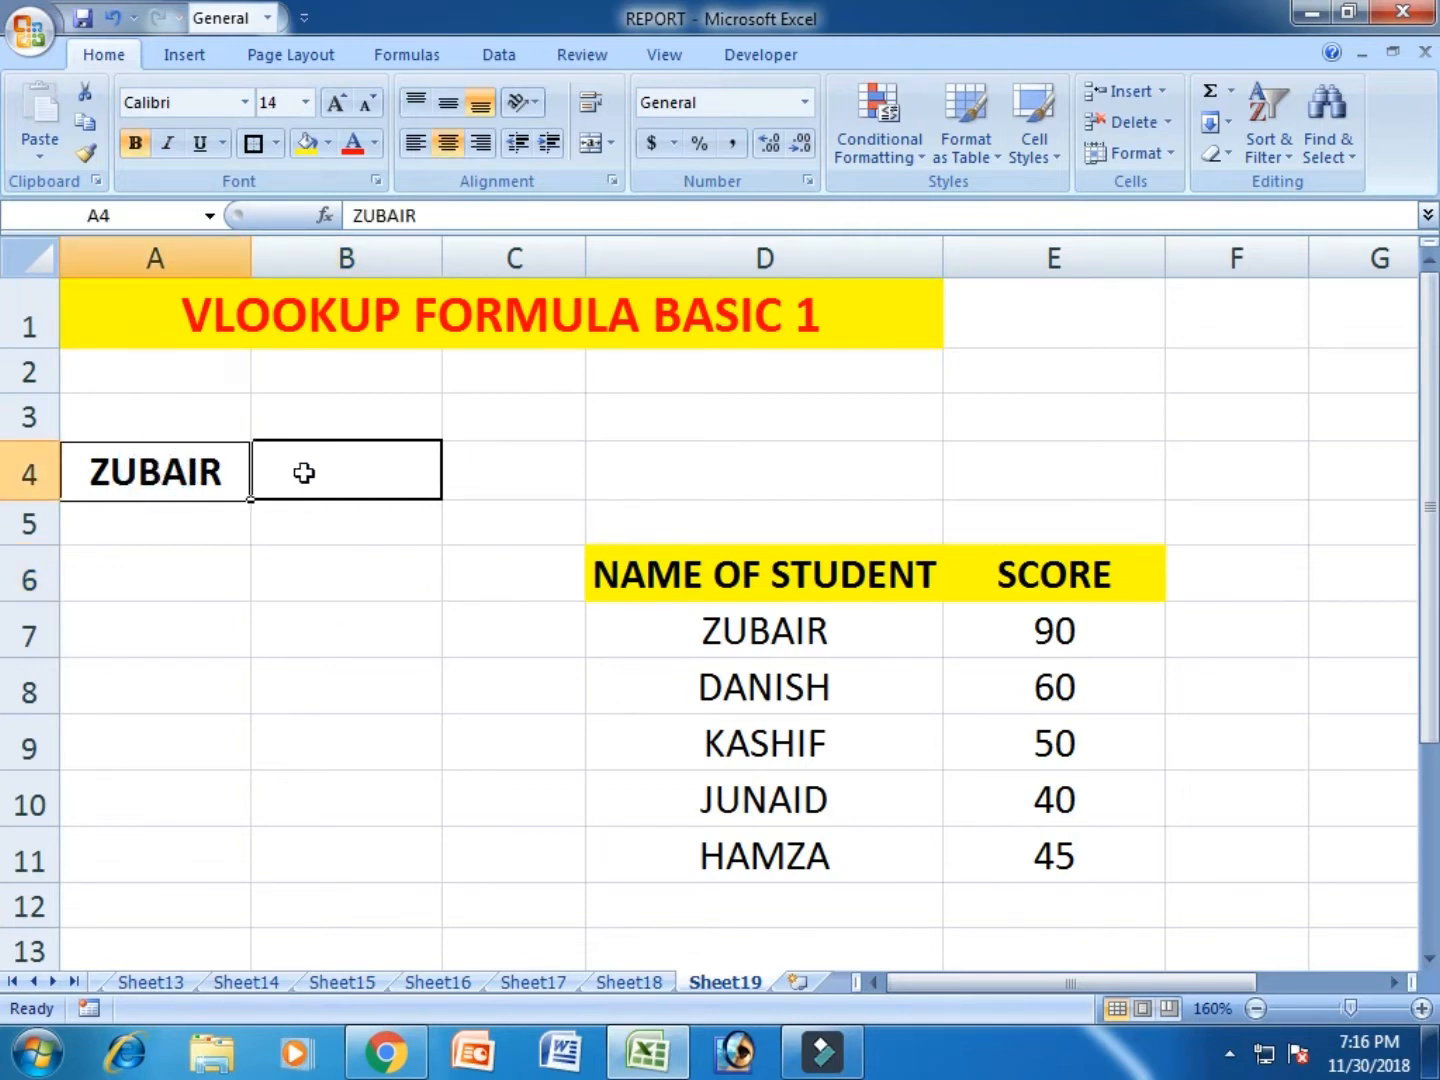
left_click(414, 604)
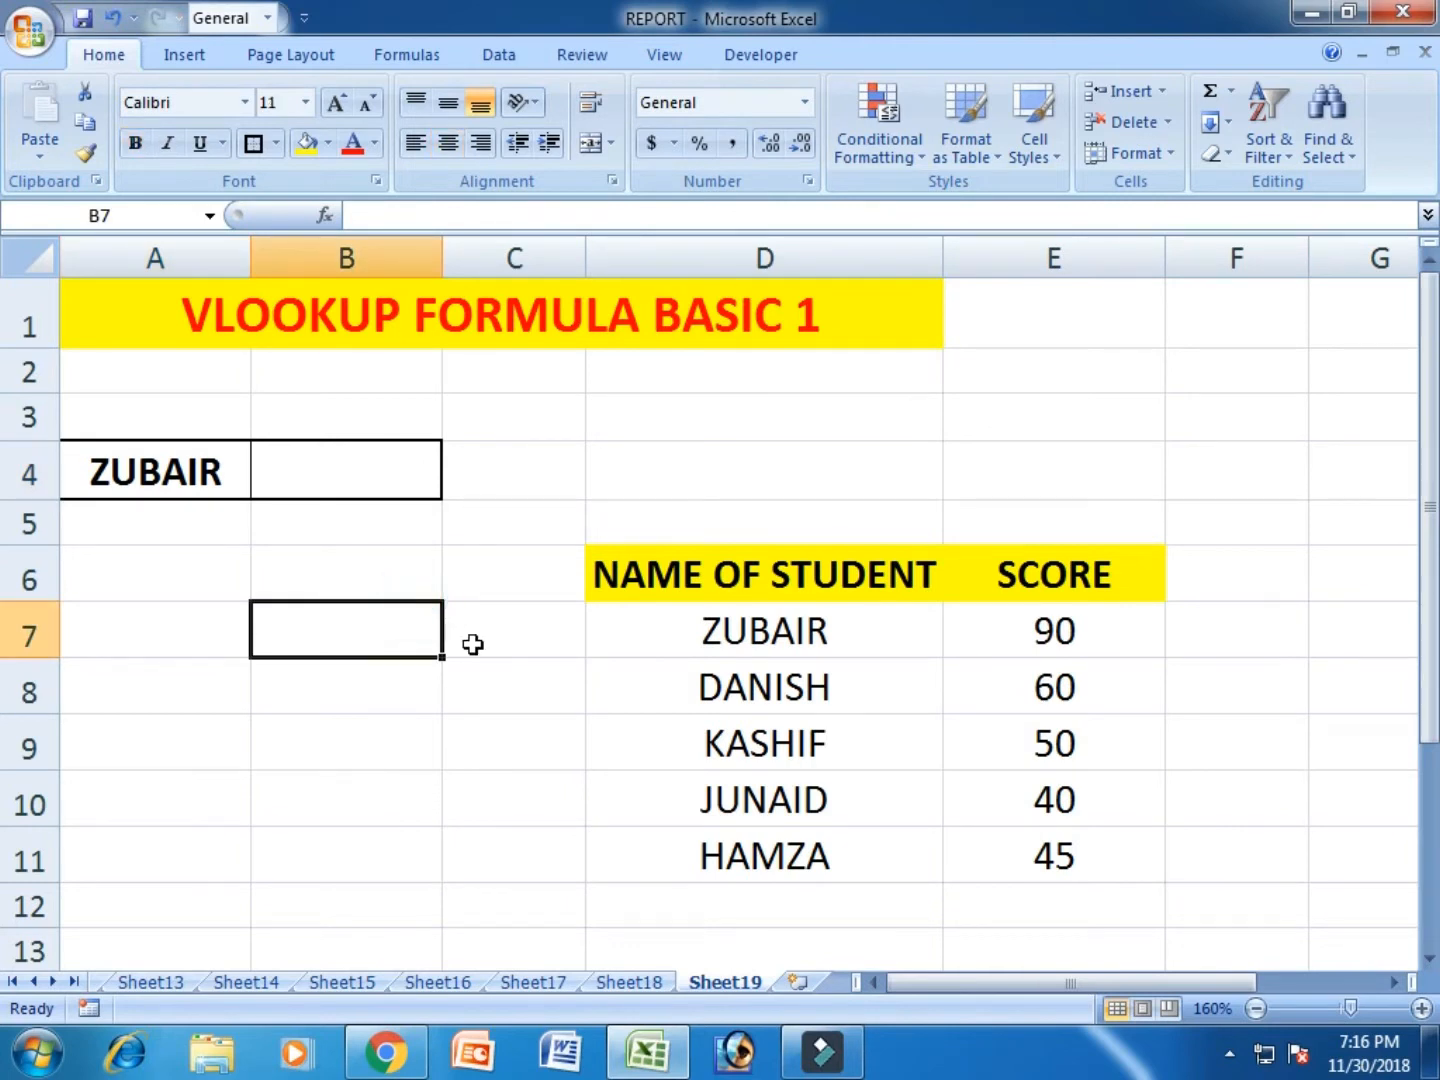
left_click(460, 582)
left_click(379, 591)
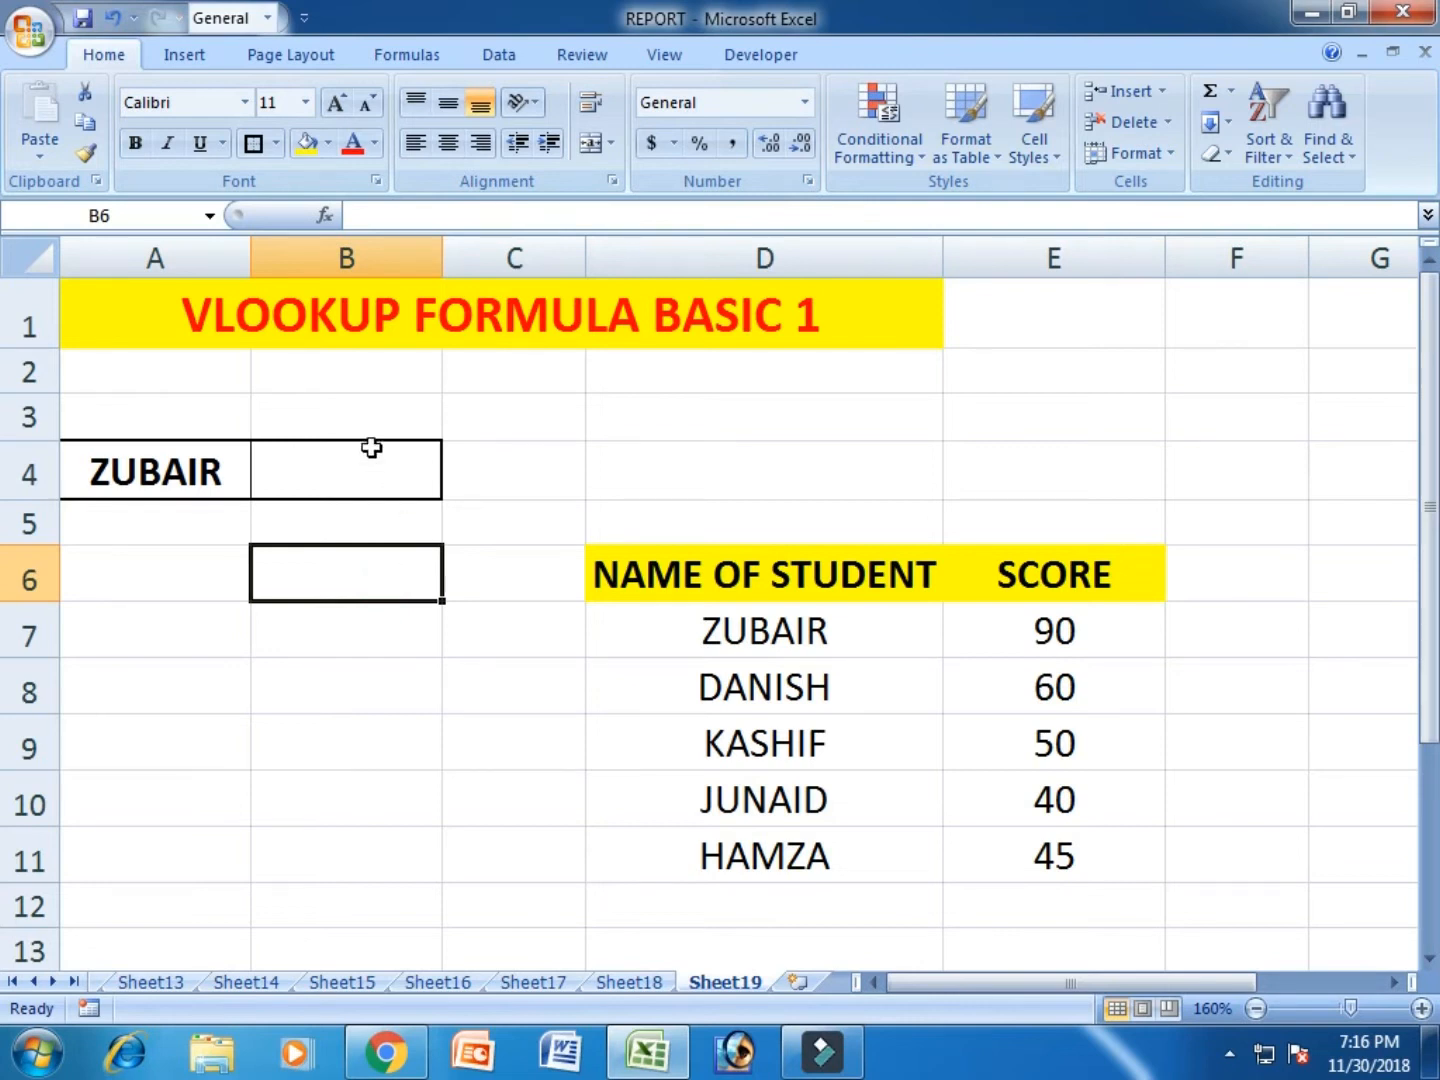
- Start a VLOOKUP formula in cell B4, using the suggested function name
left_click(319, 463)
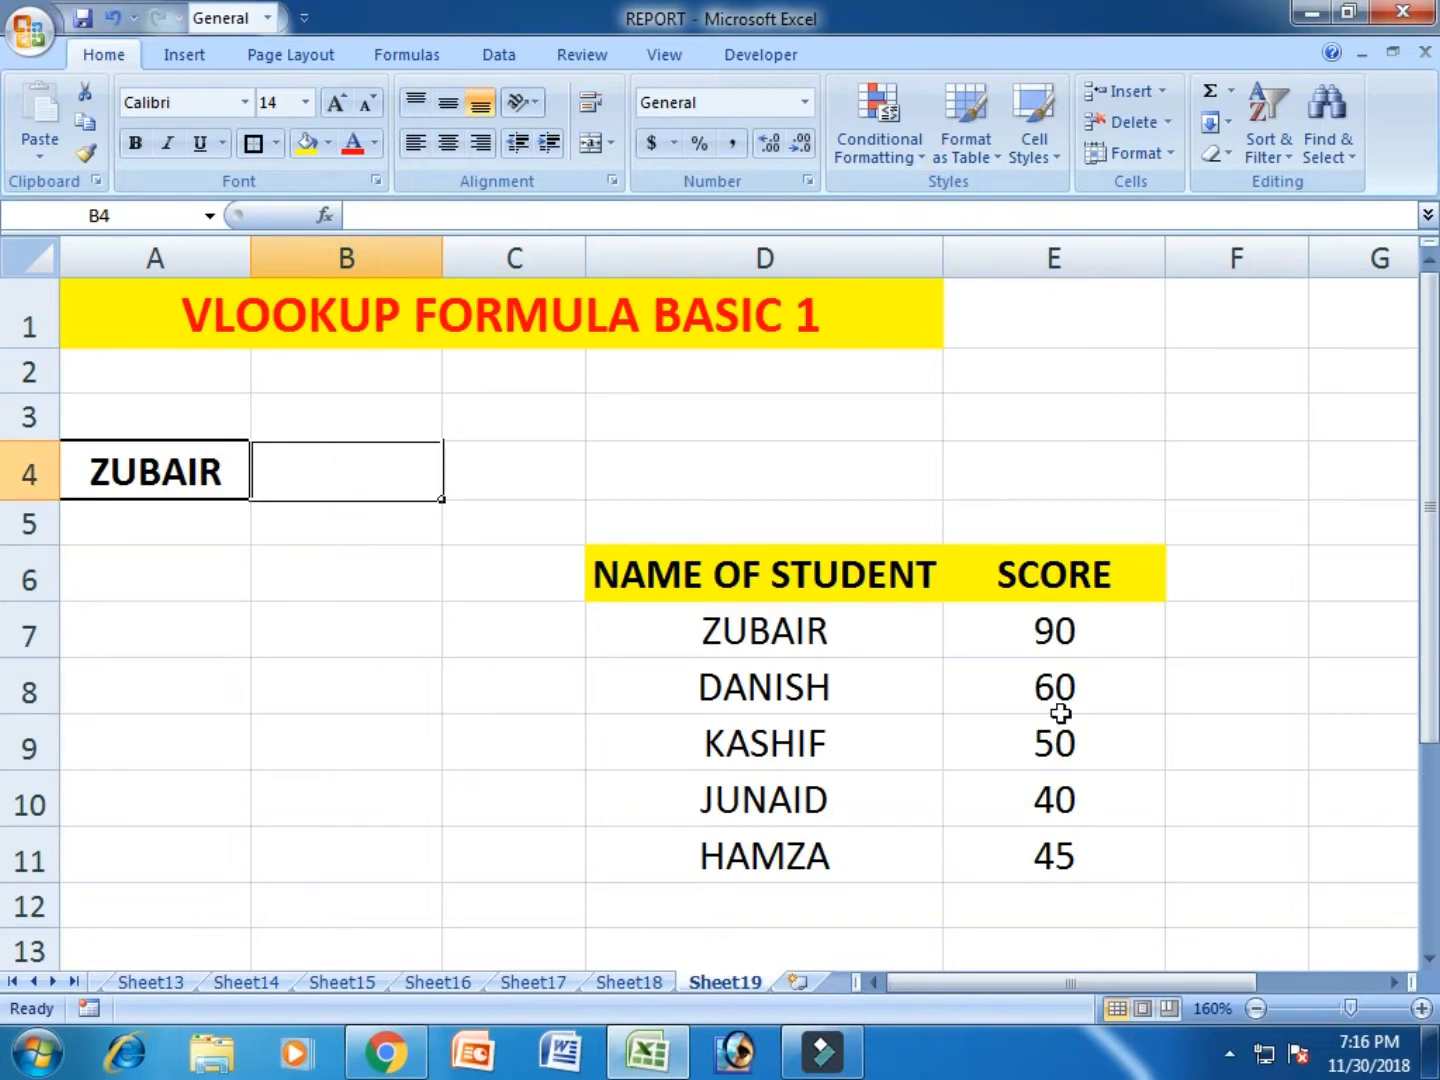
type("=")
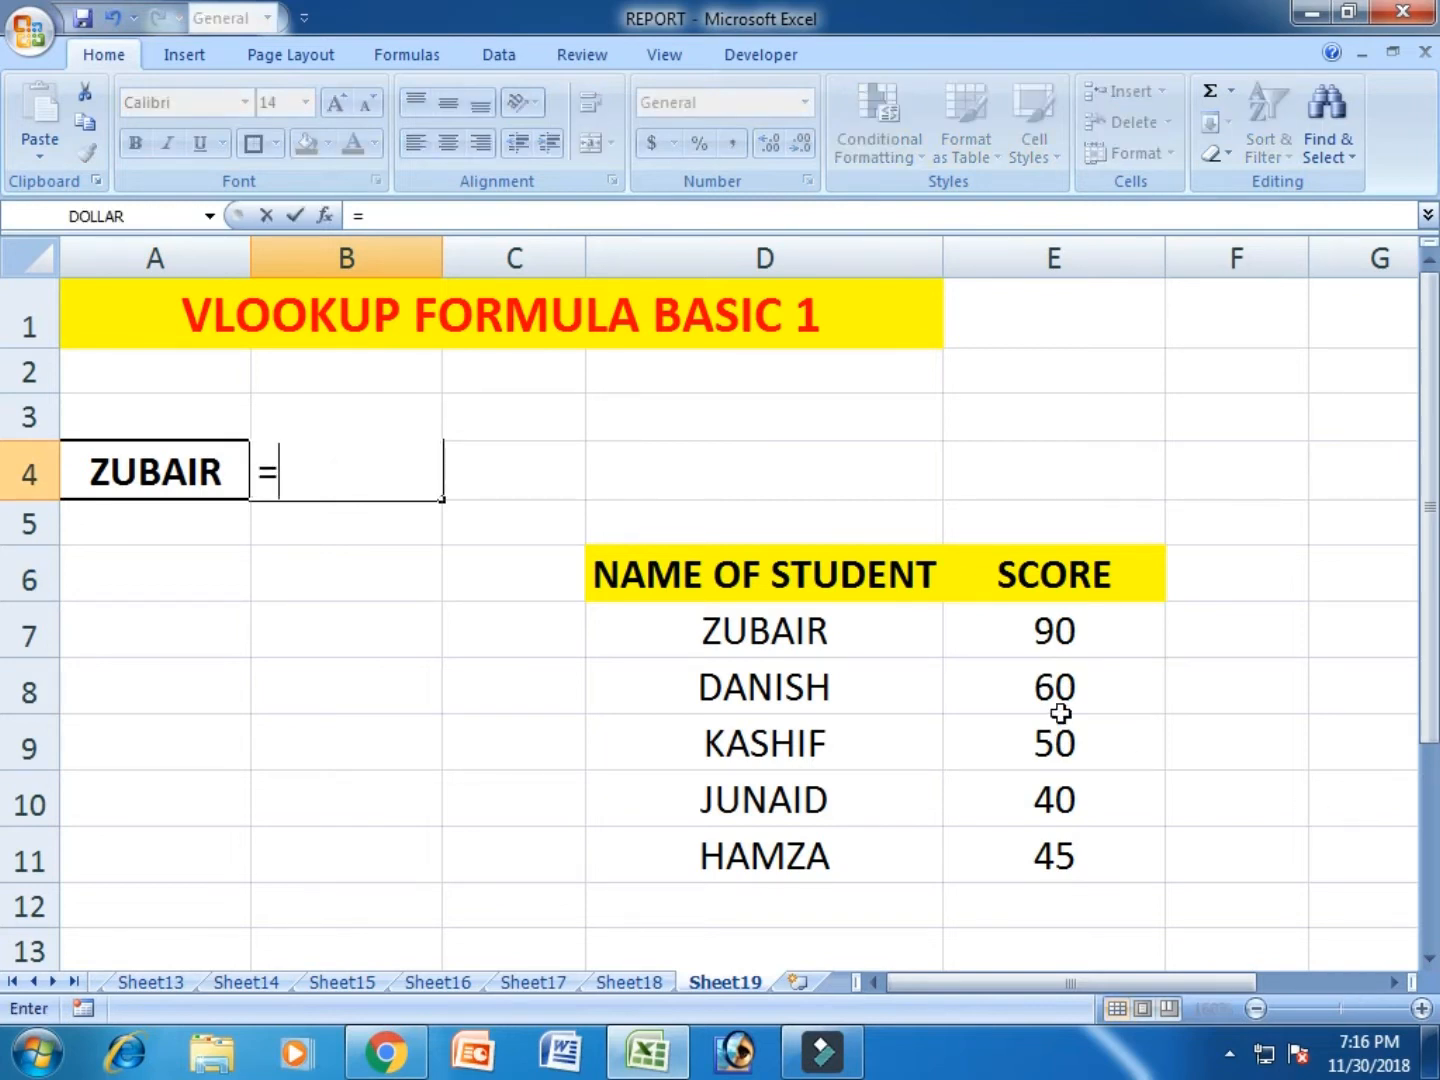
type("VLO")
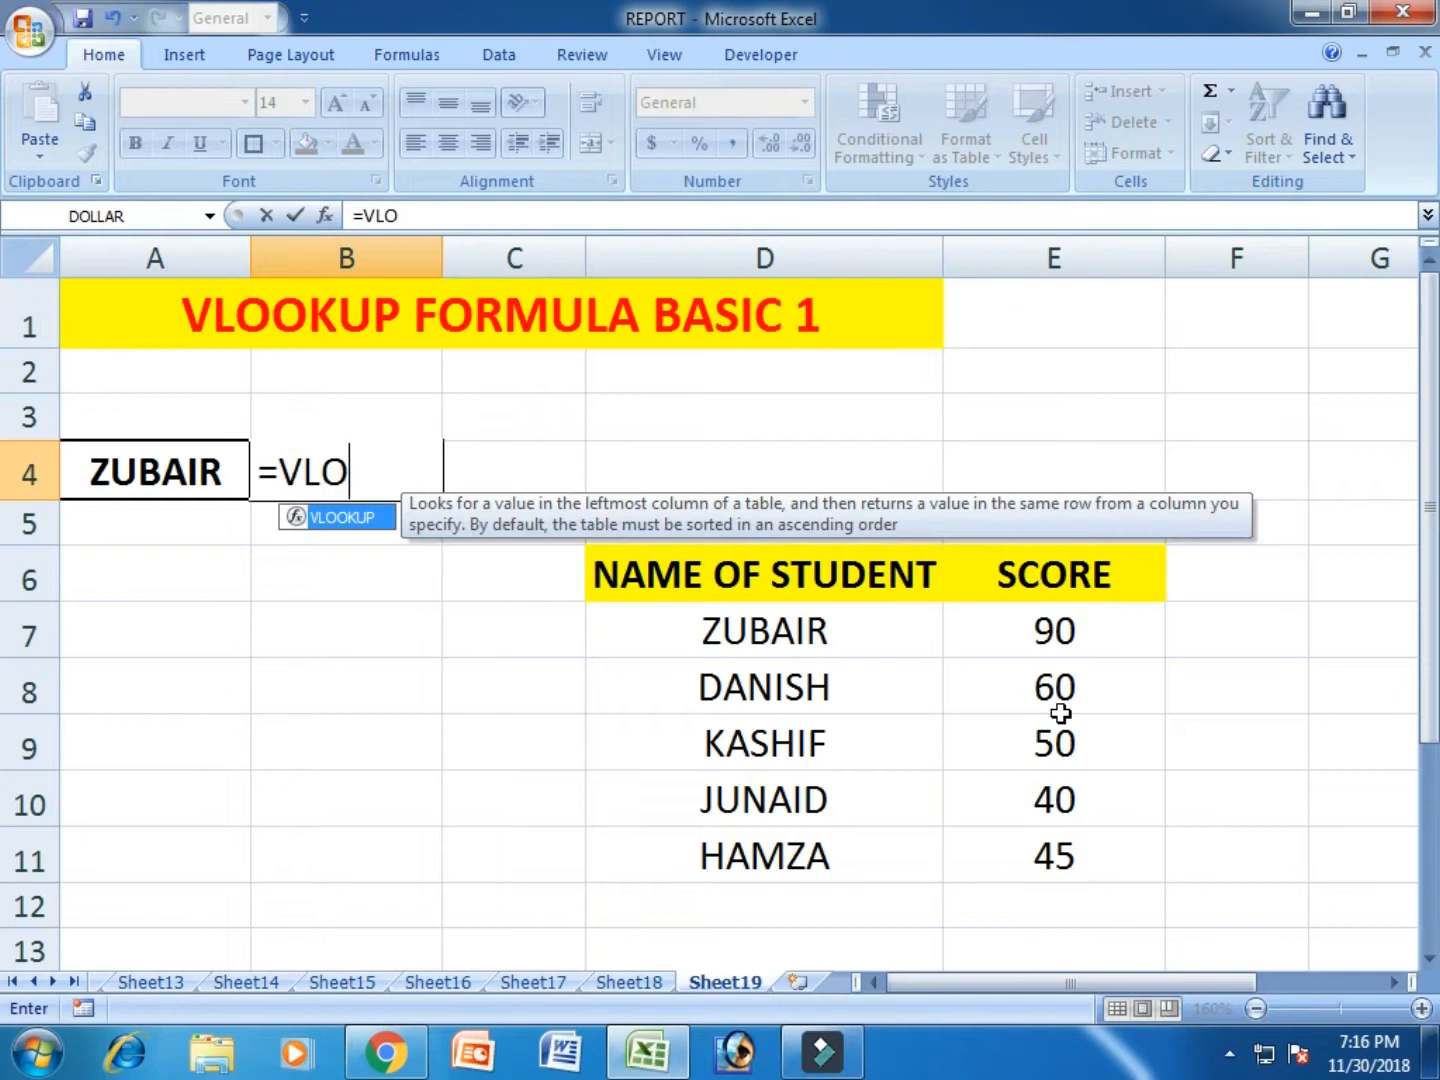
type("OKU")
key("BackSpace")
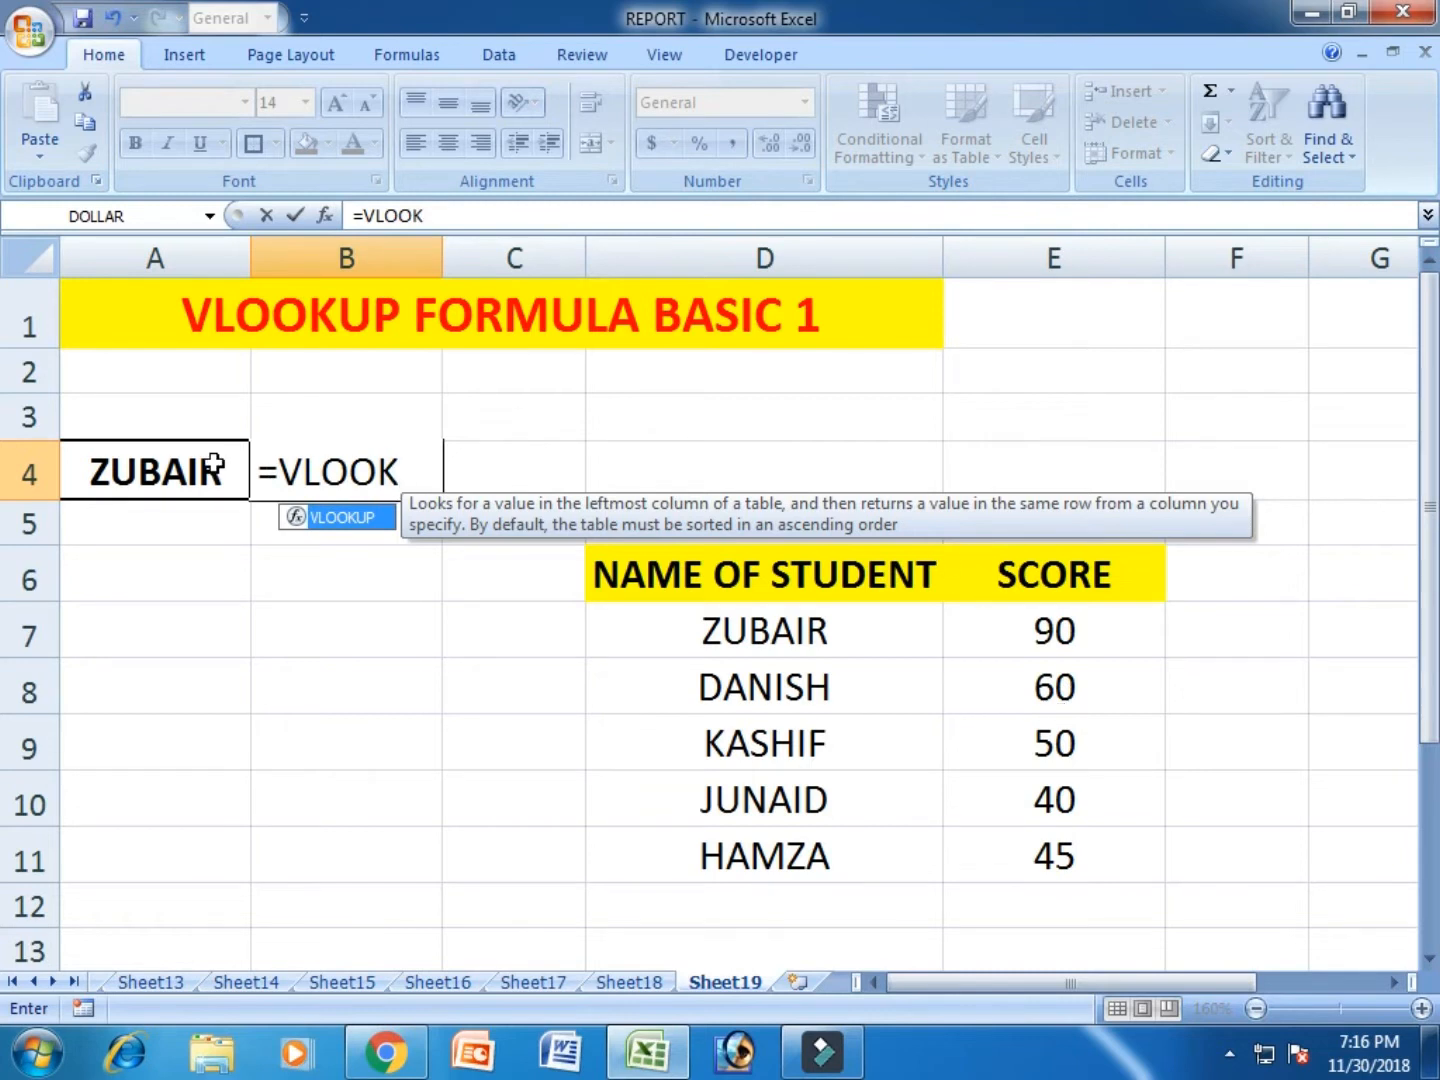
double_click(292, 514)
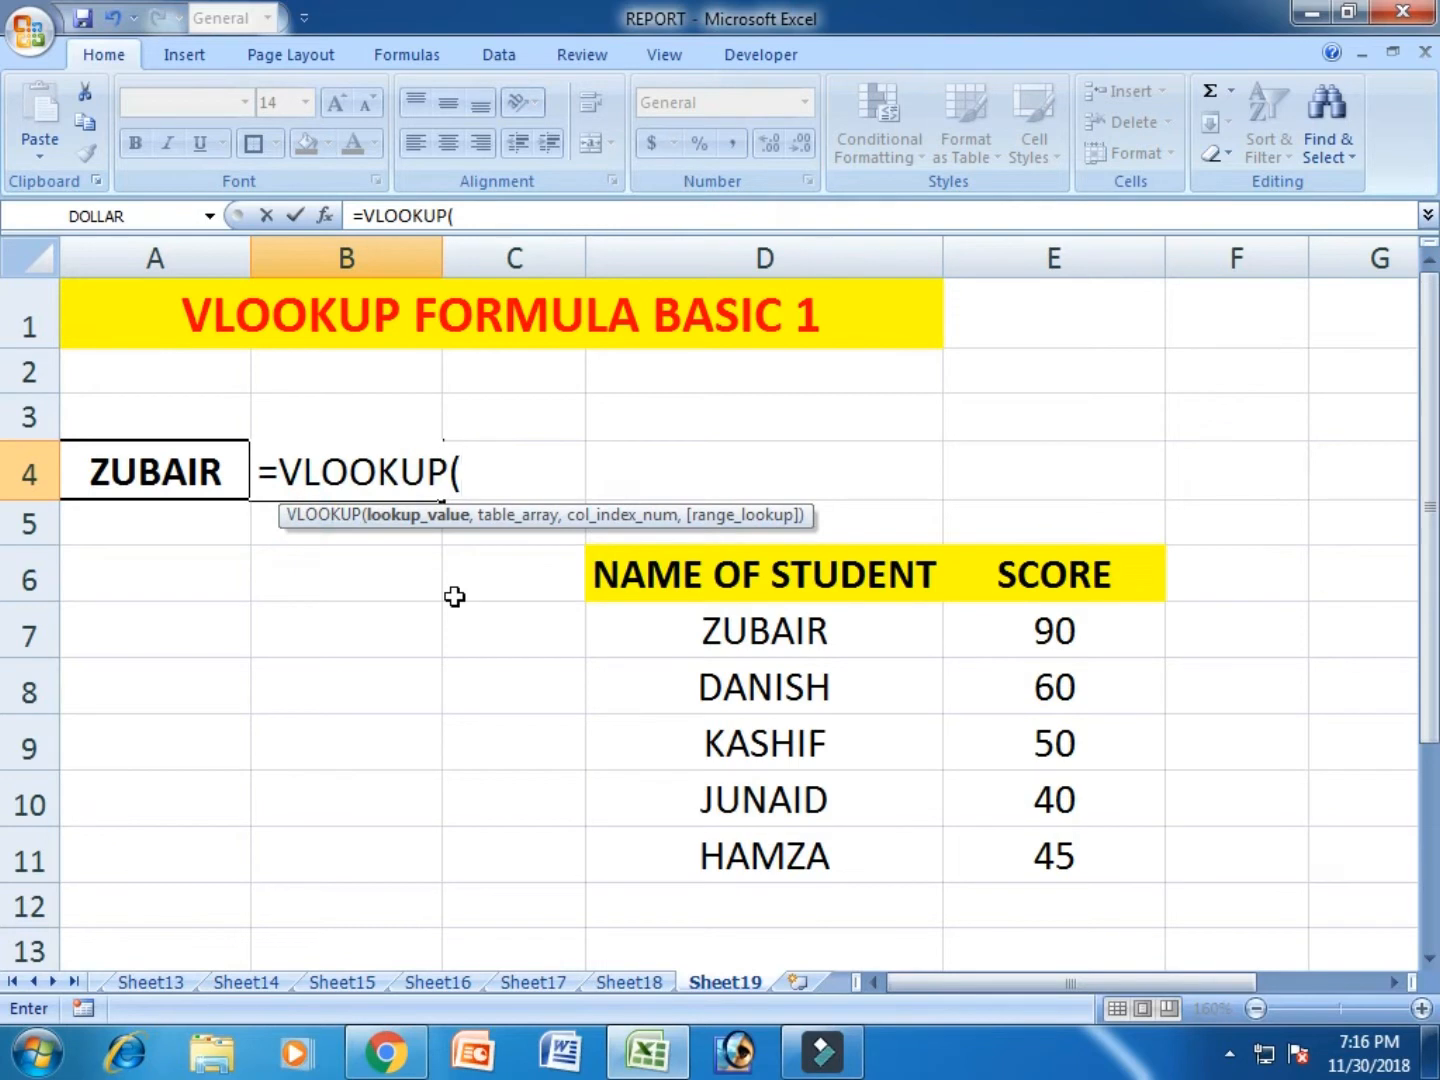
key("BackSpace")
key("BackSpace")
key("BackSpace")
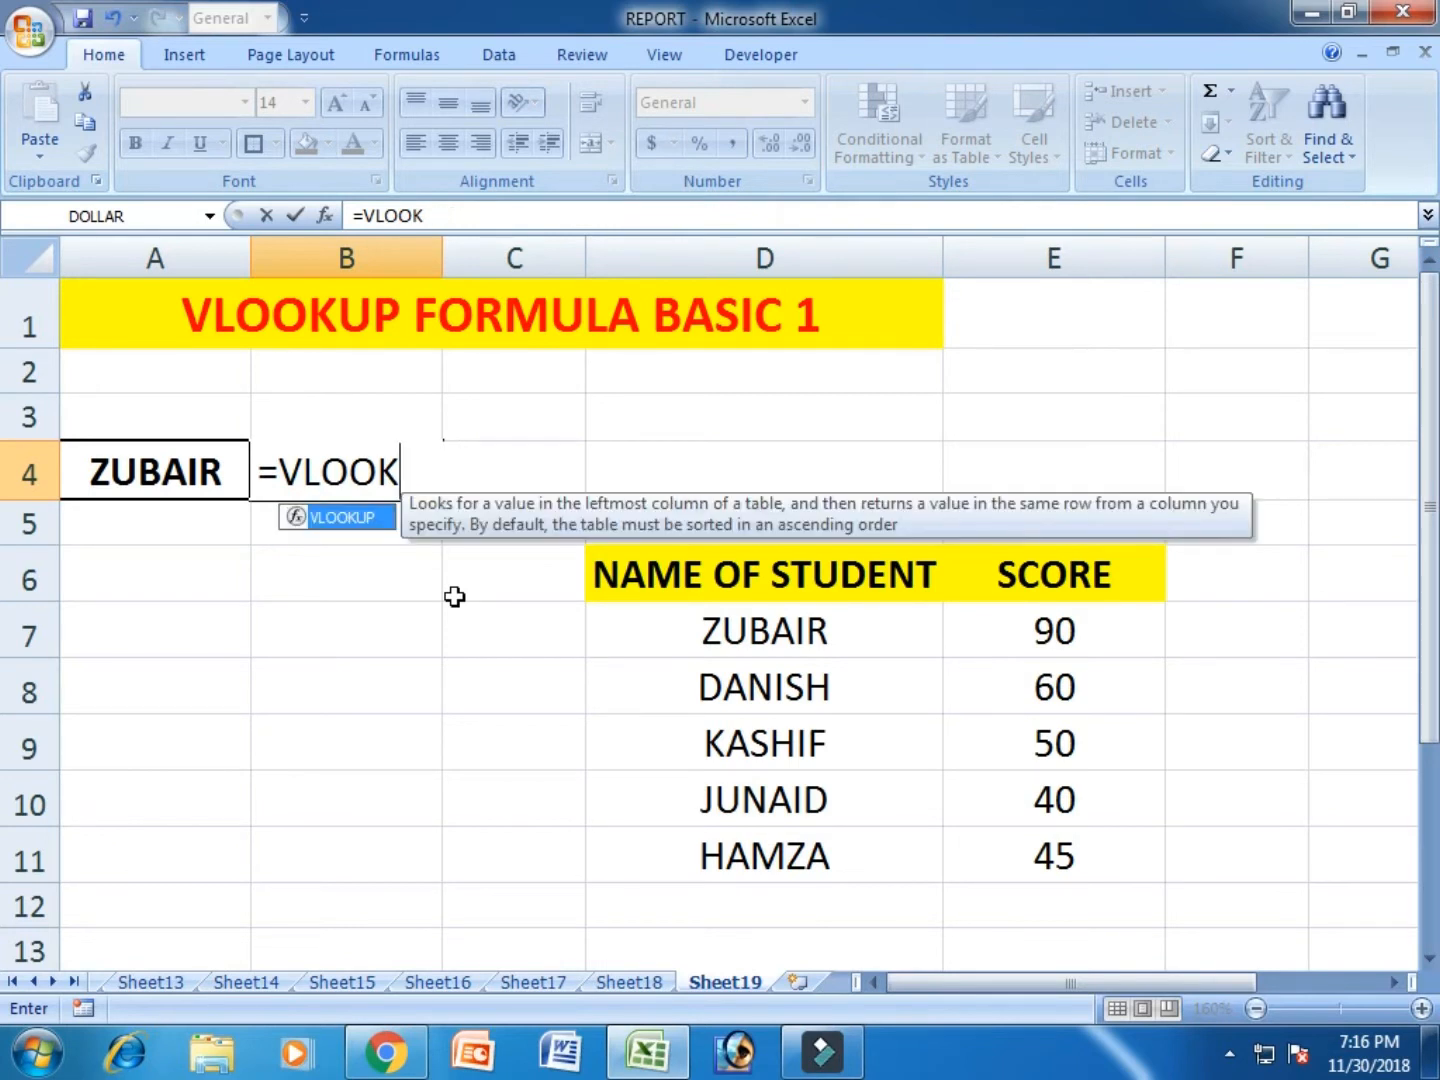
key("Tab")
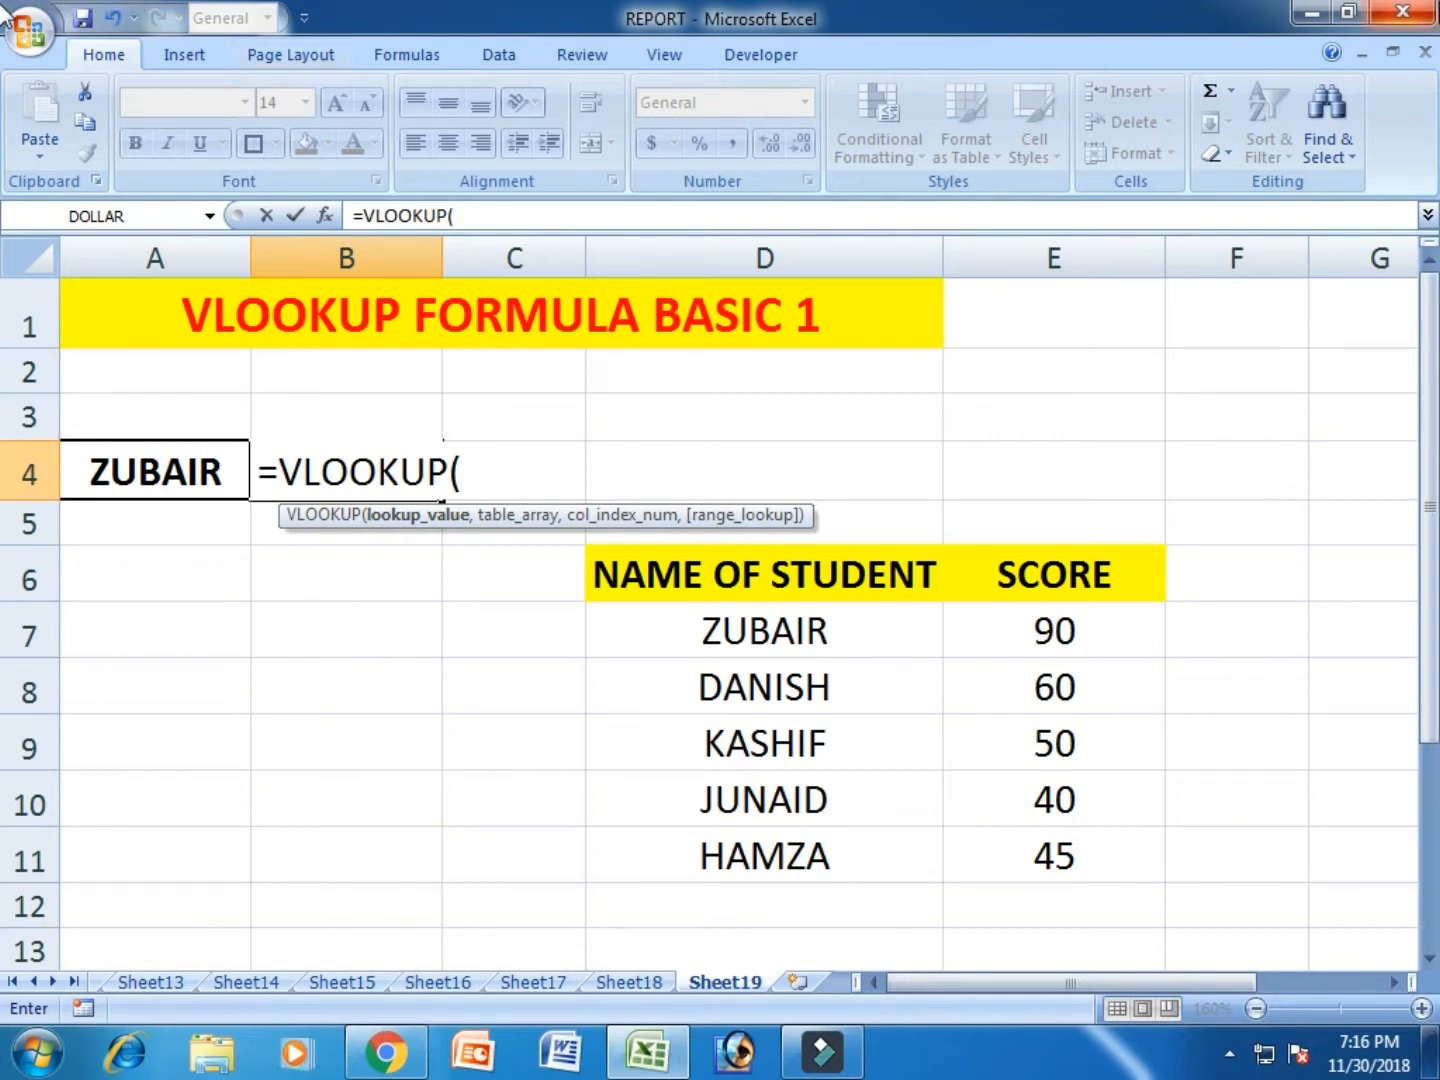
- Give the VLOOKUP cell A4 as the lookup value and D7:E11 as the table array
left_click(152, 463)
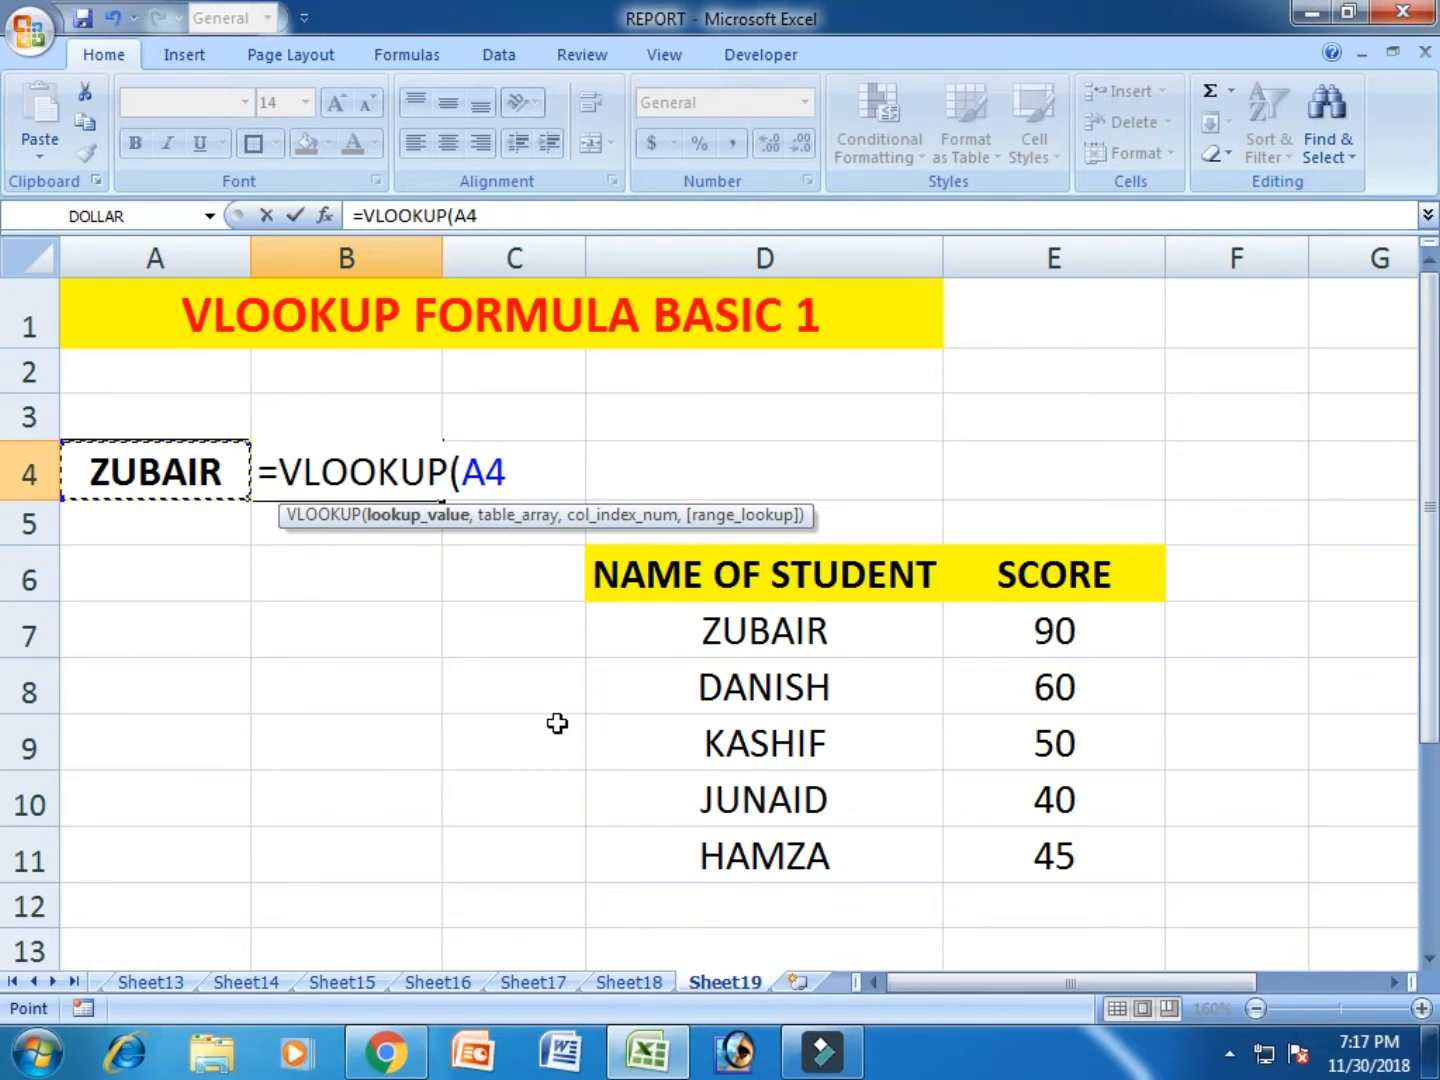
type(",")
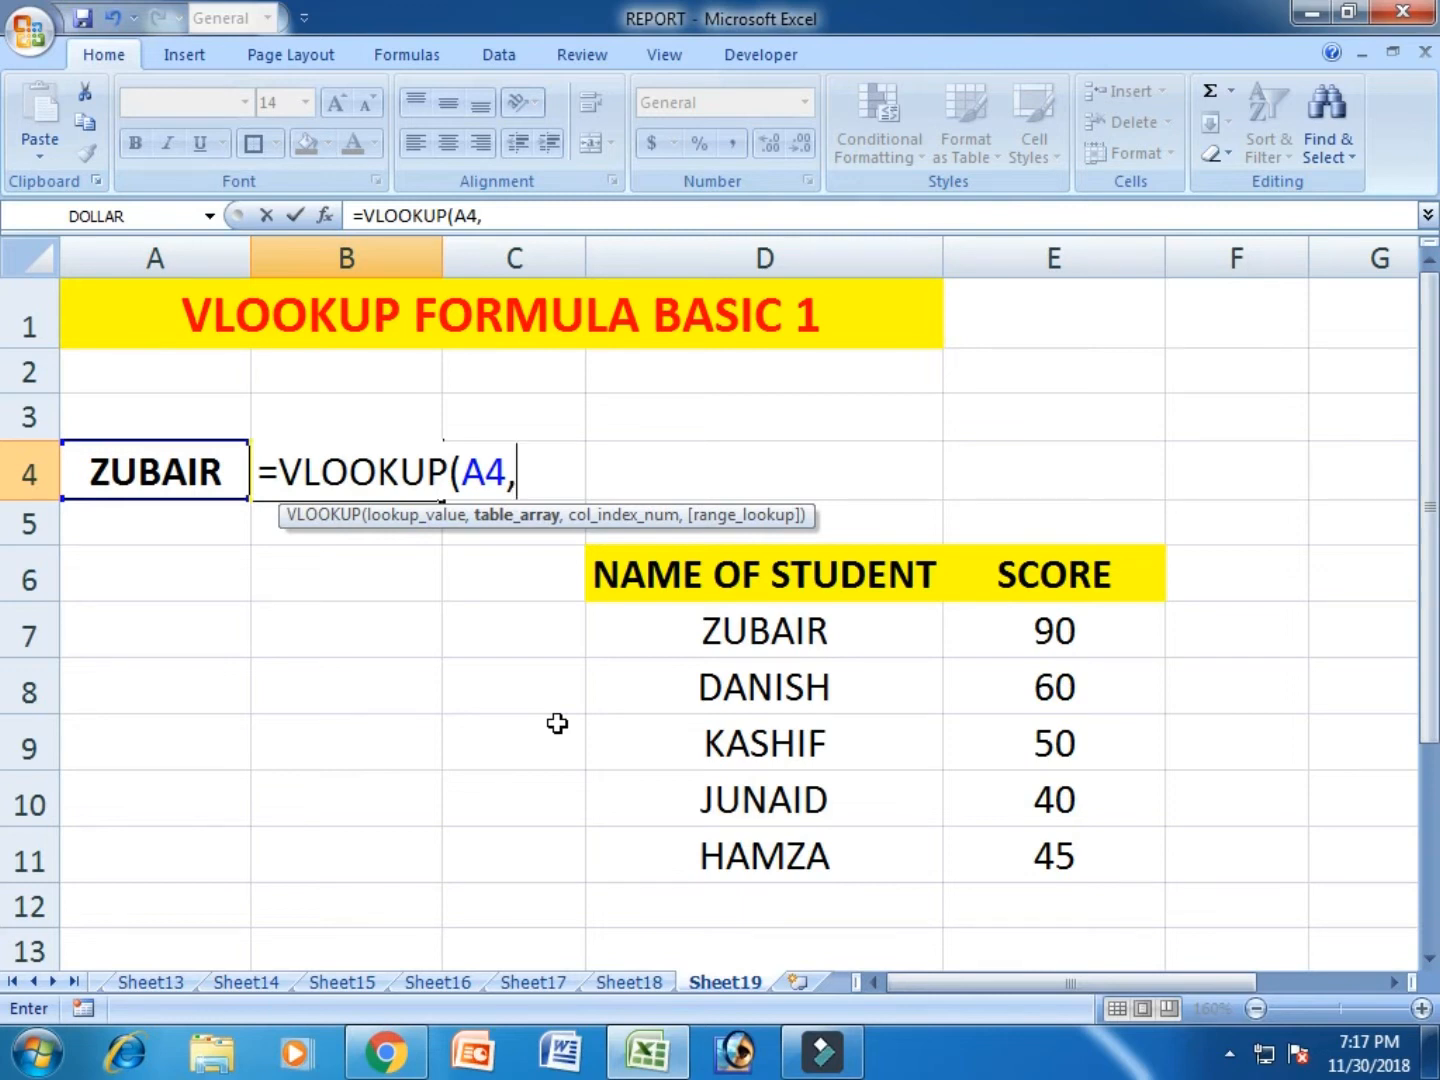
left_click_drag(868, 648, 1018, 857)
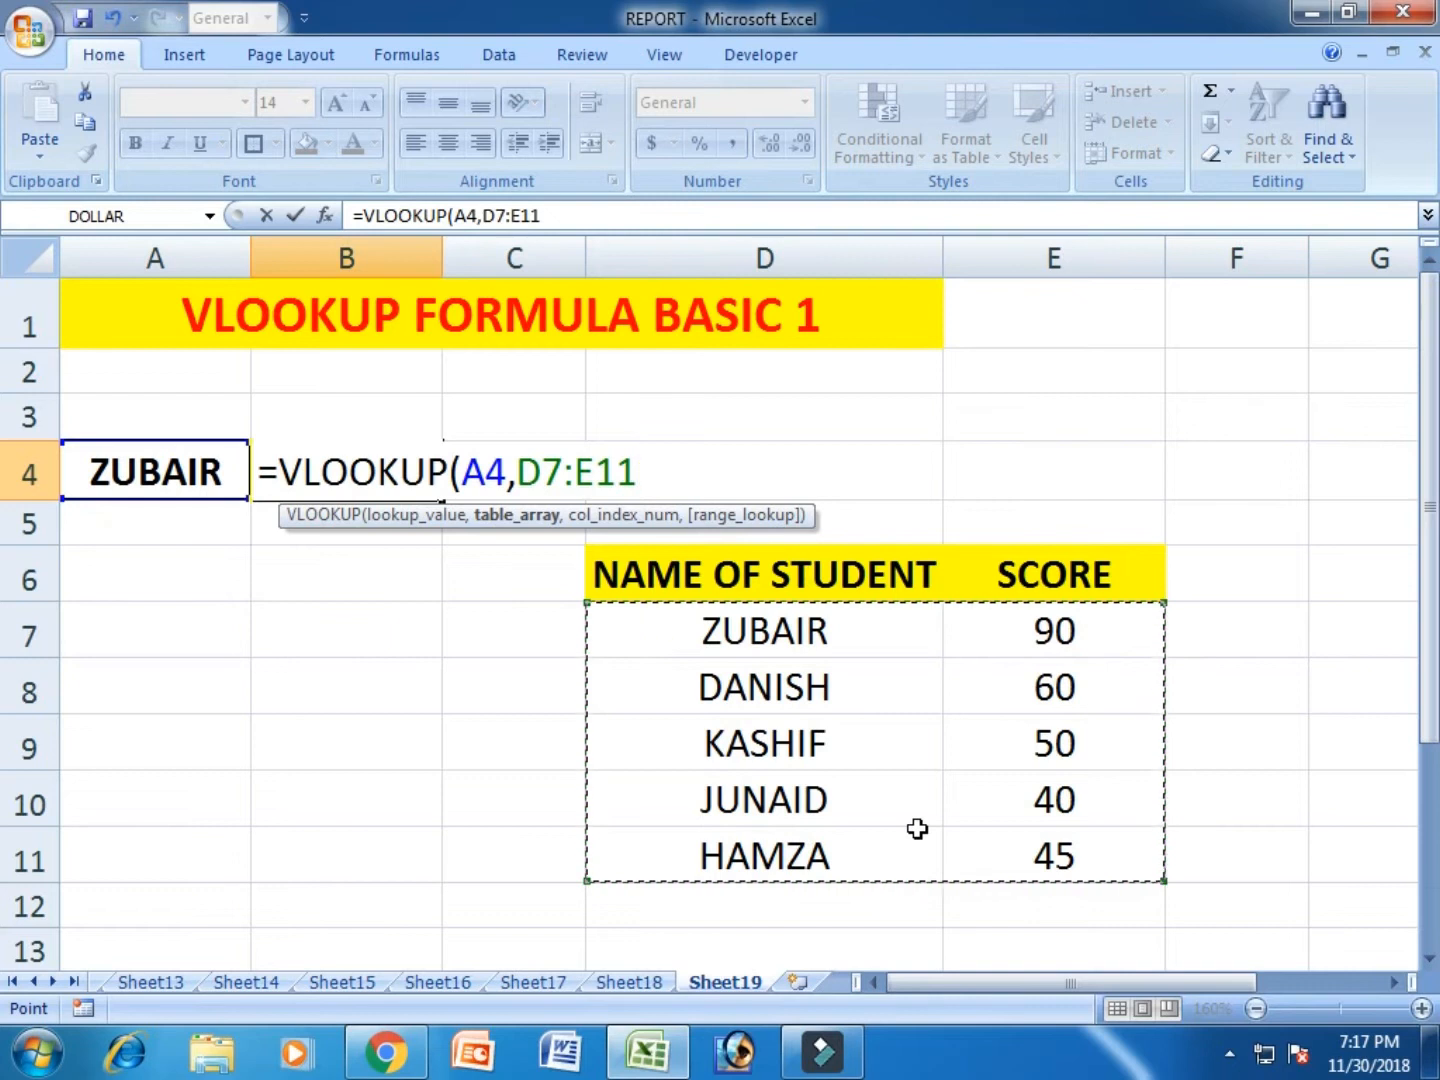
left_click_drag(781, 579, 1006, 849)
left_click_drag(964, 749, 1015, 842)
left_click_drag(852, 633, 1006, 842)
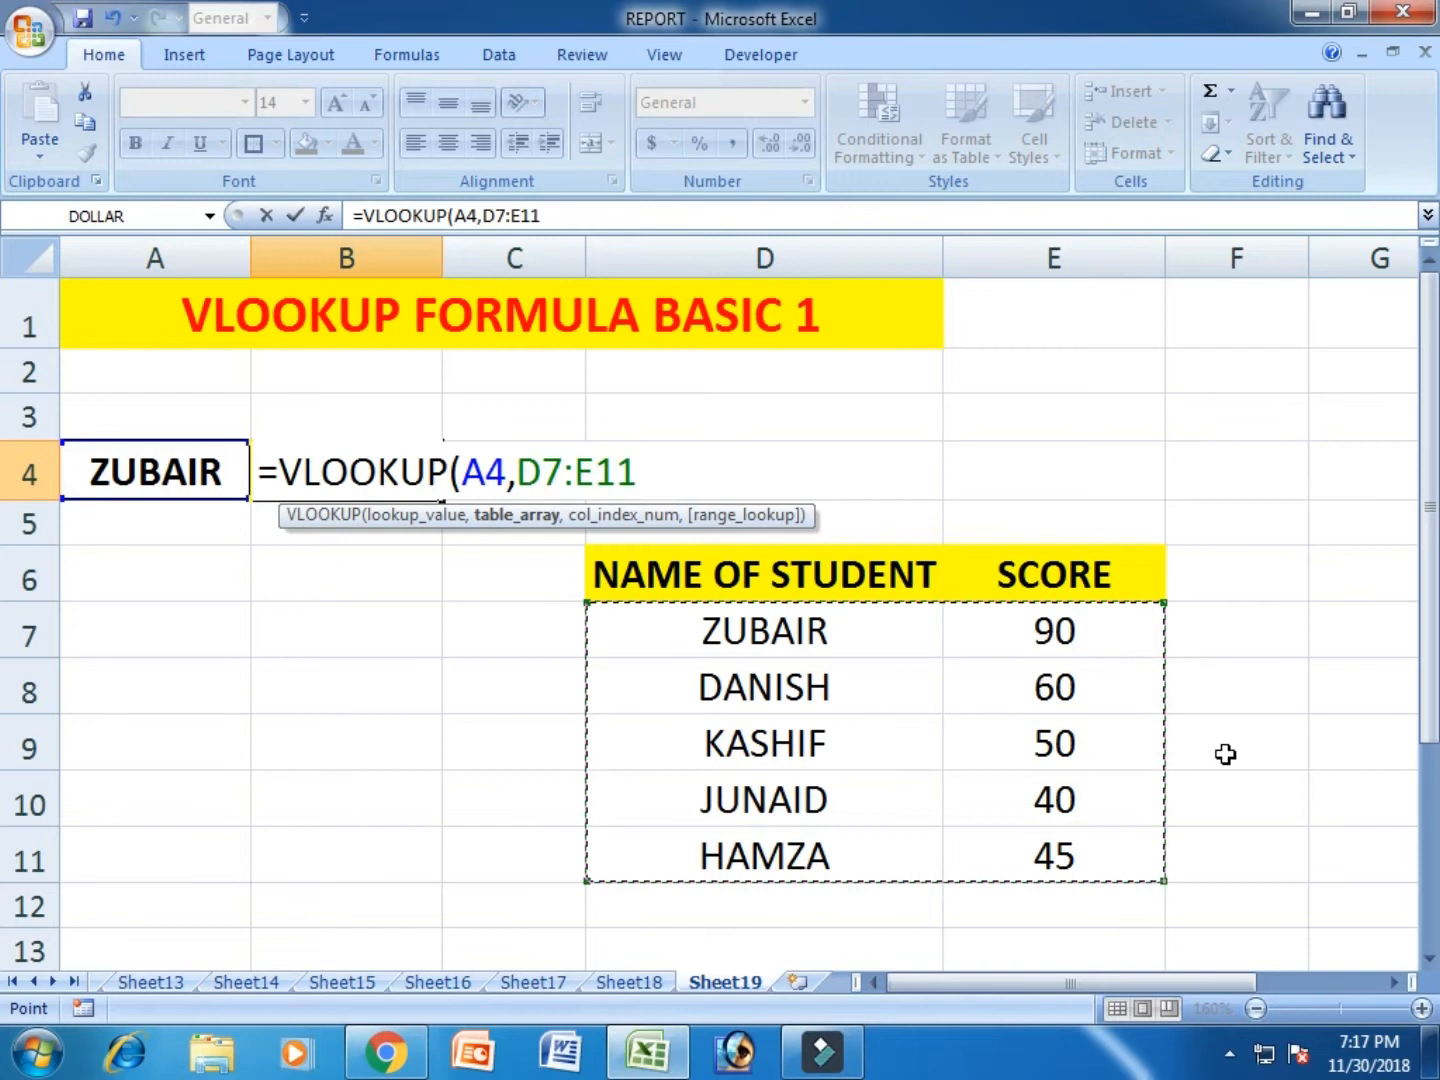
type(",")
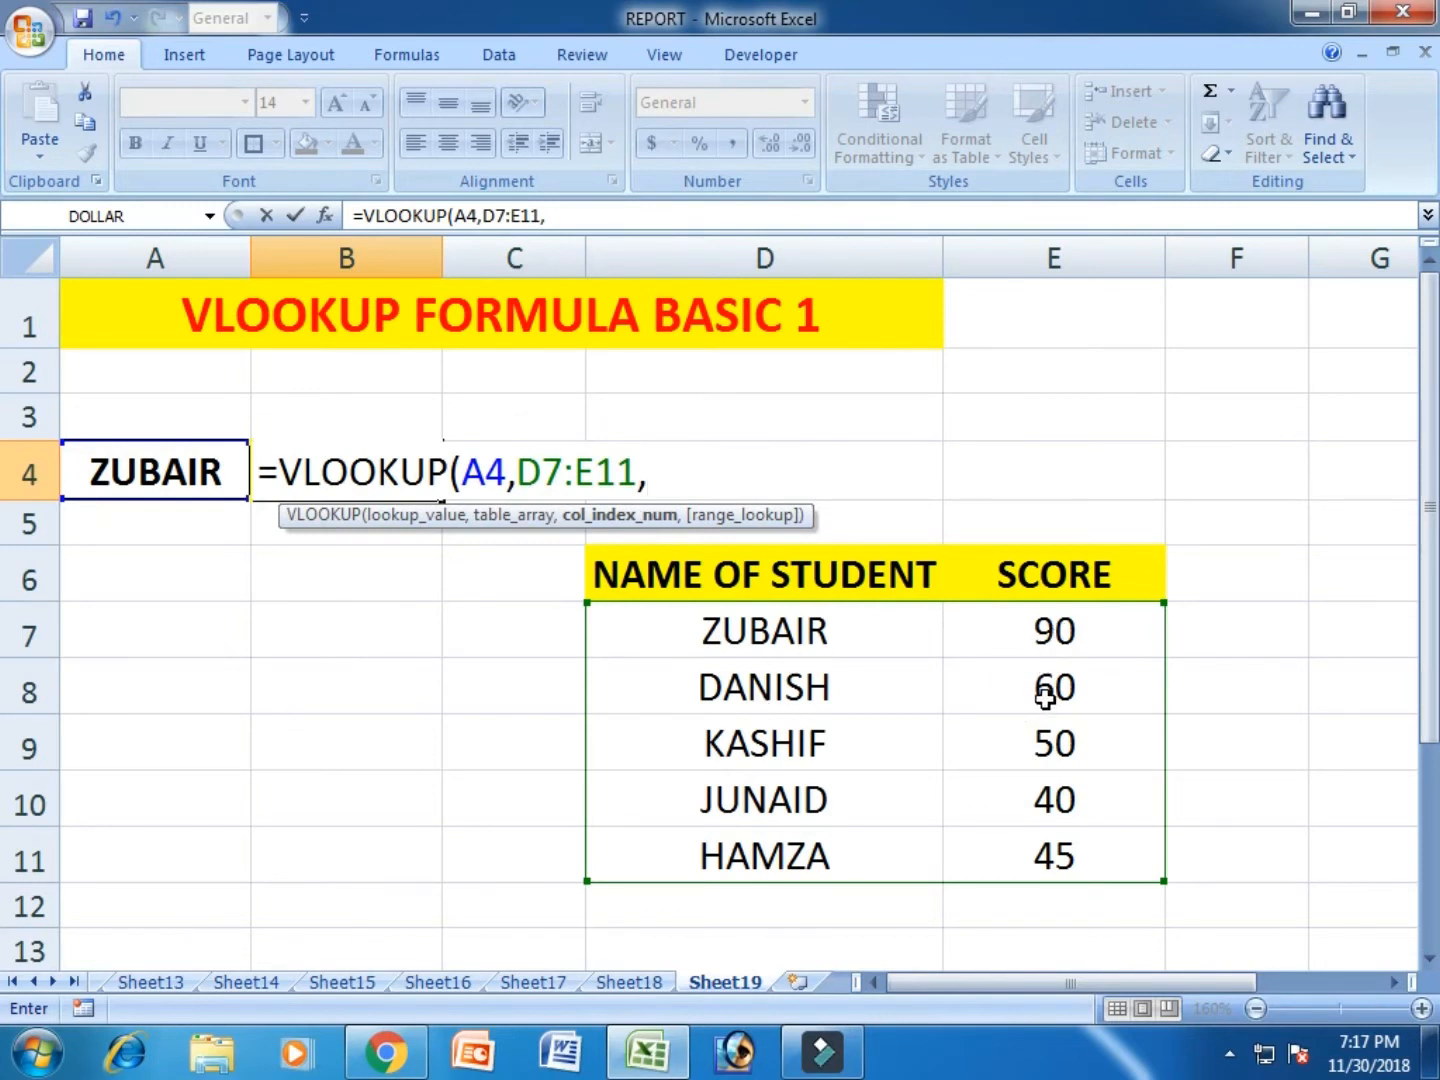
- Complete the VLOOKUP formula with column index 2 and FALSE for an exact match
type("2,")
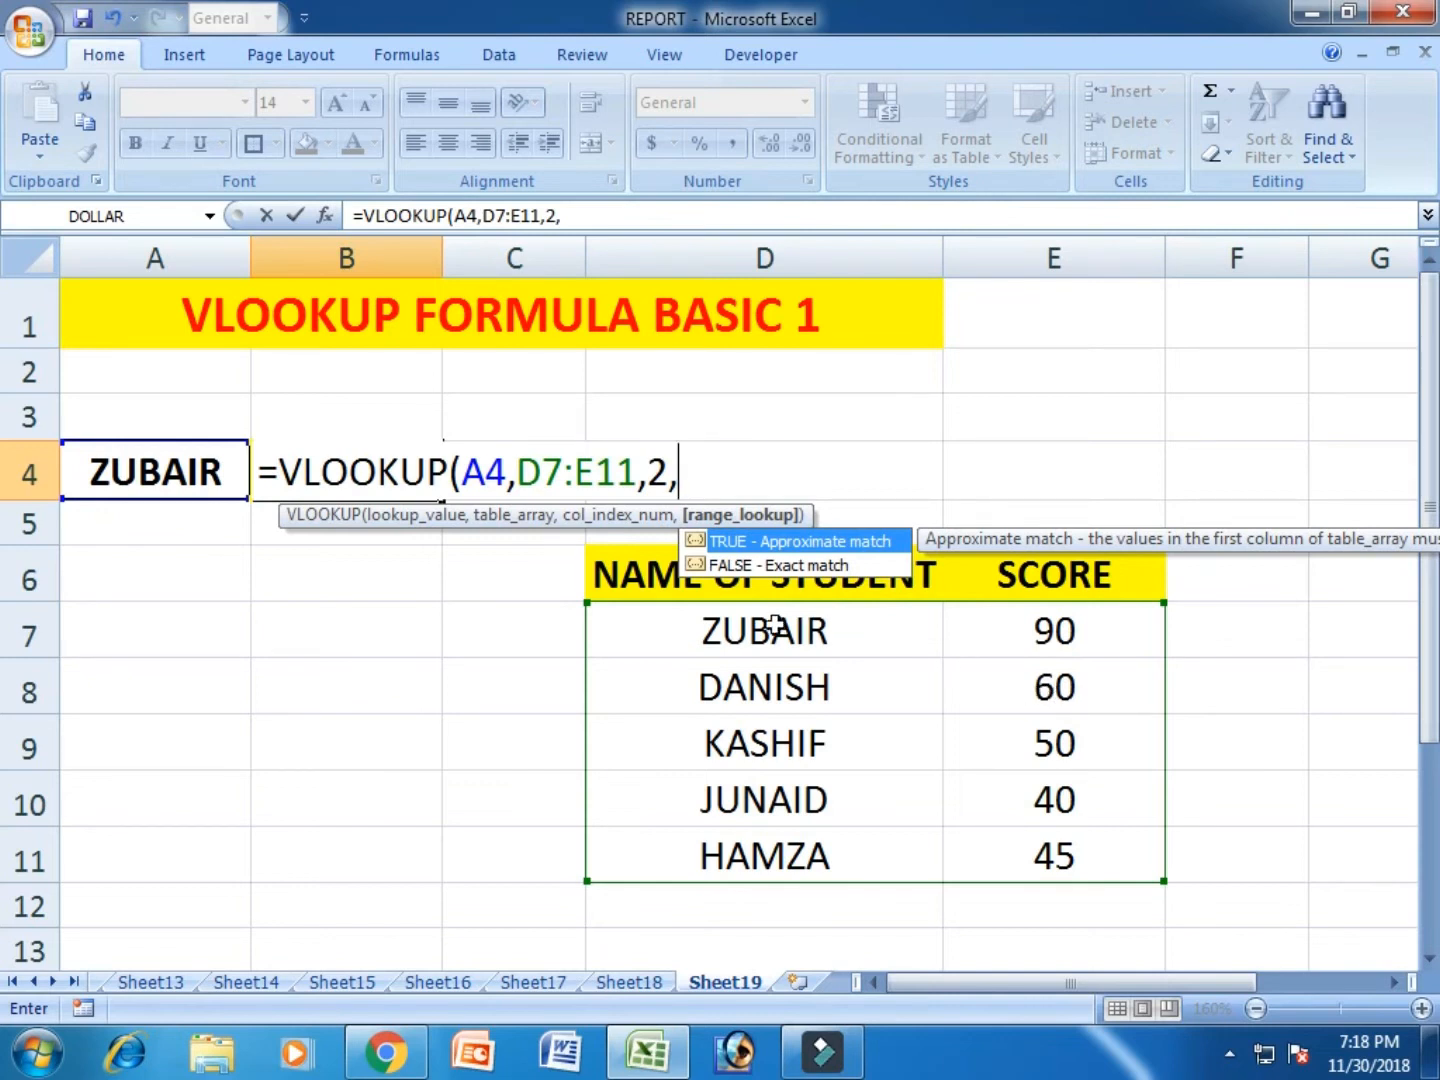
left_click(696, 566)
double_click(696, 566)
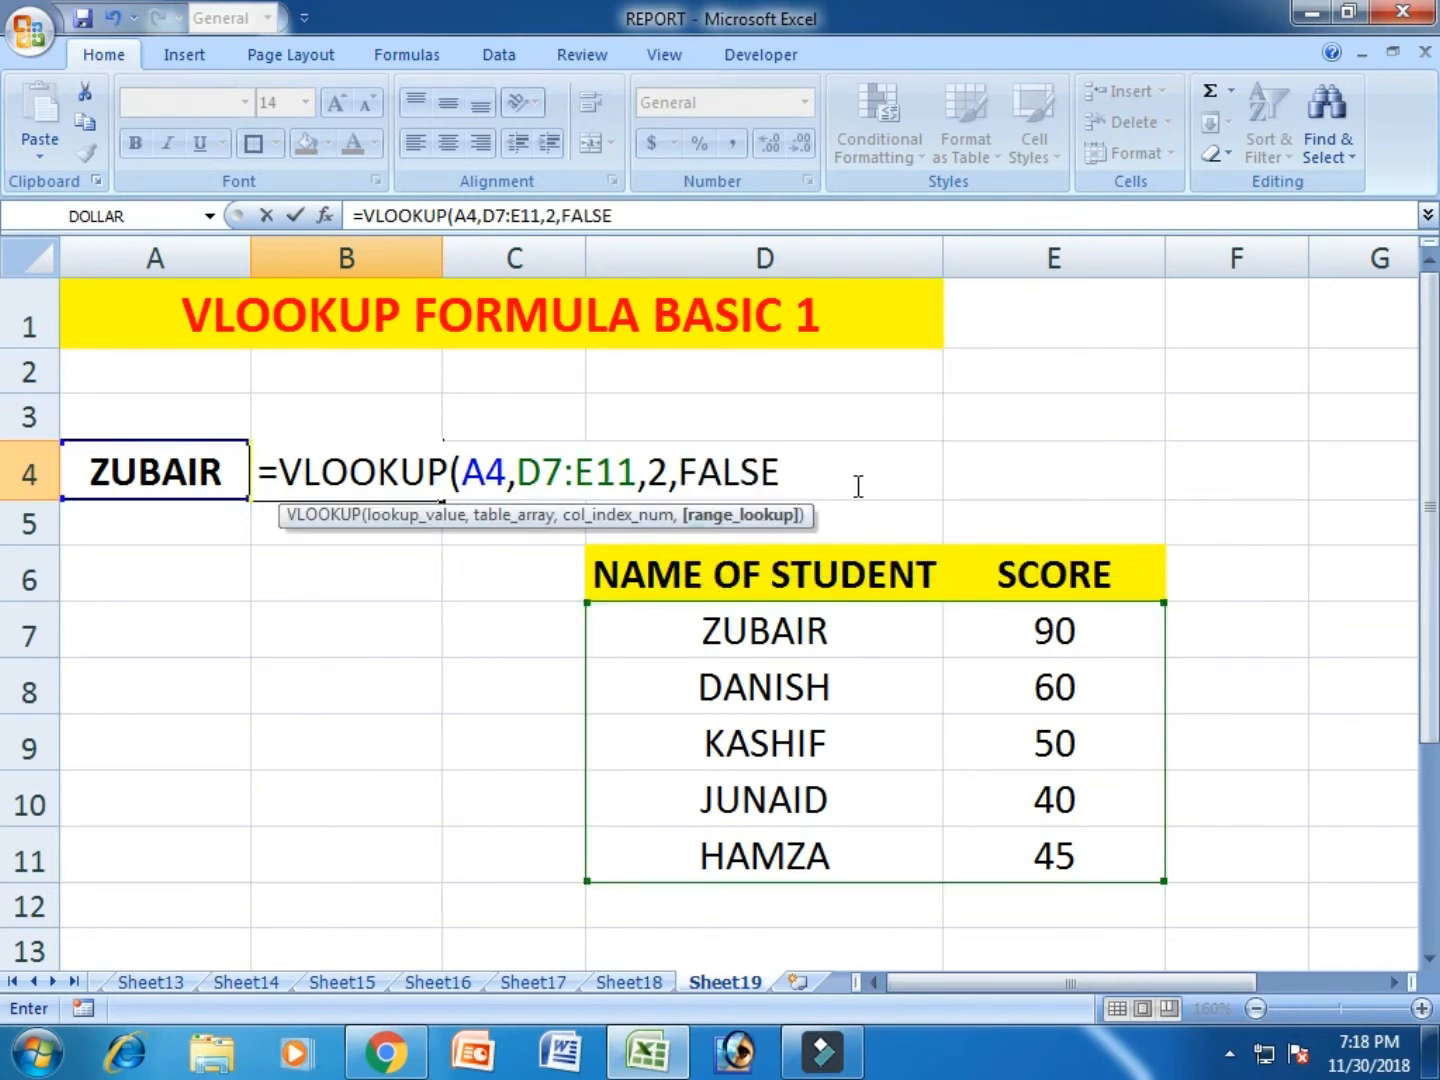
type(")")
key("Return")
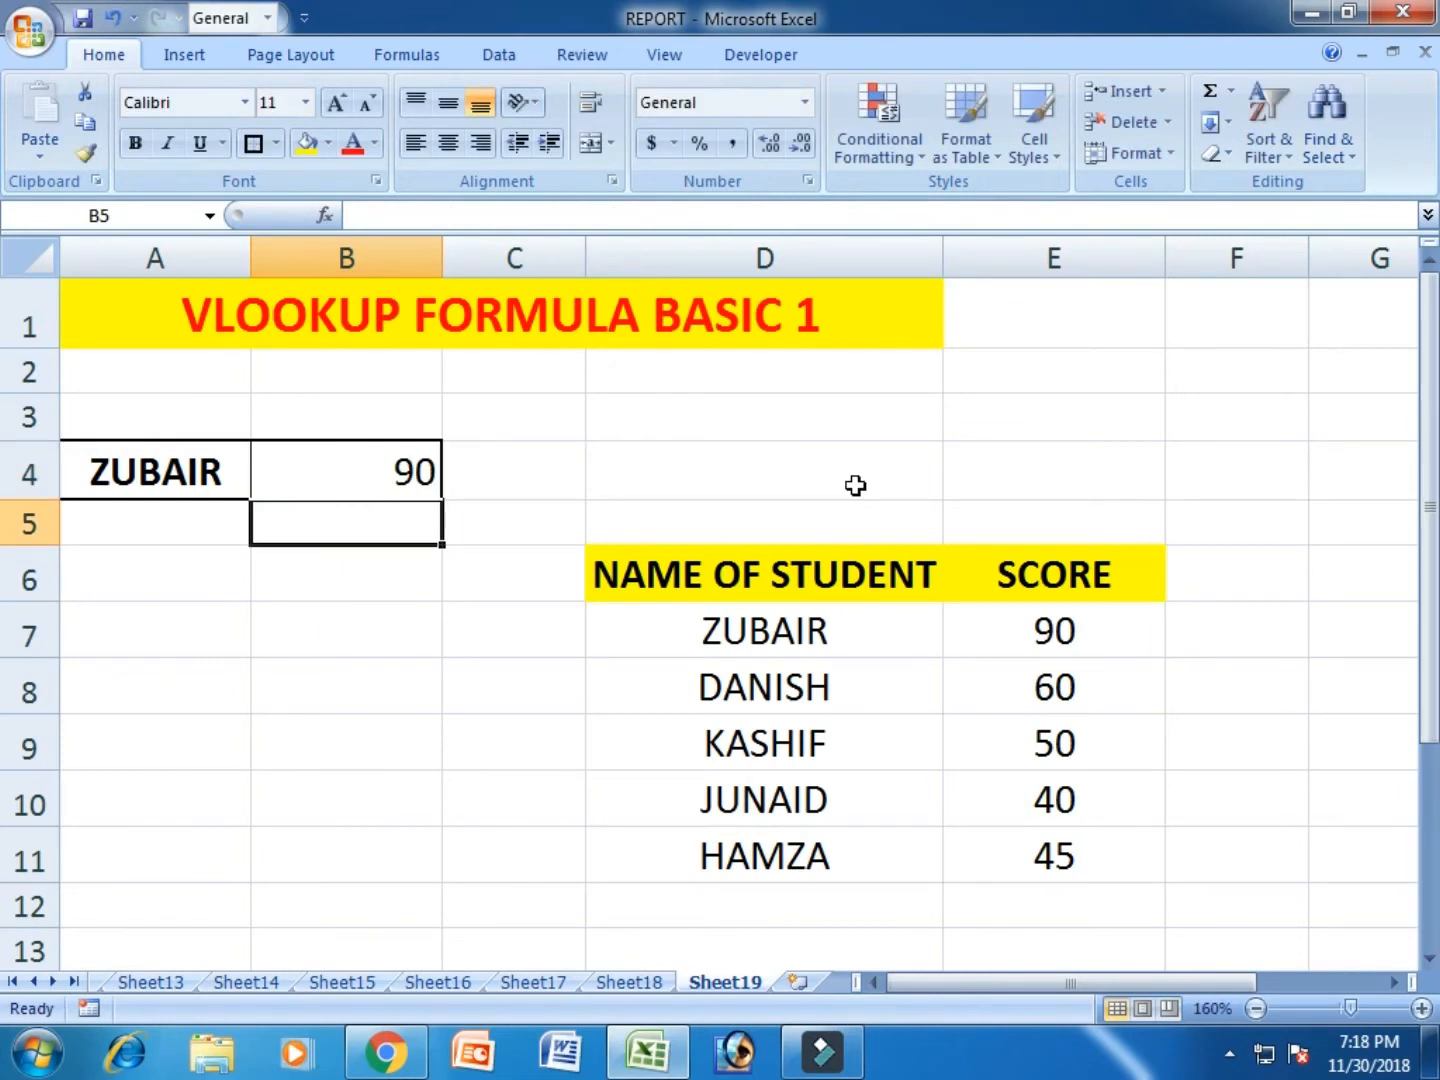
- Replace the lookup name in A4 with the student name listed in D10
left_click(787, 640)
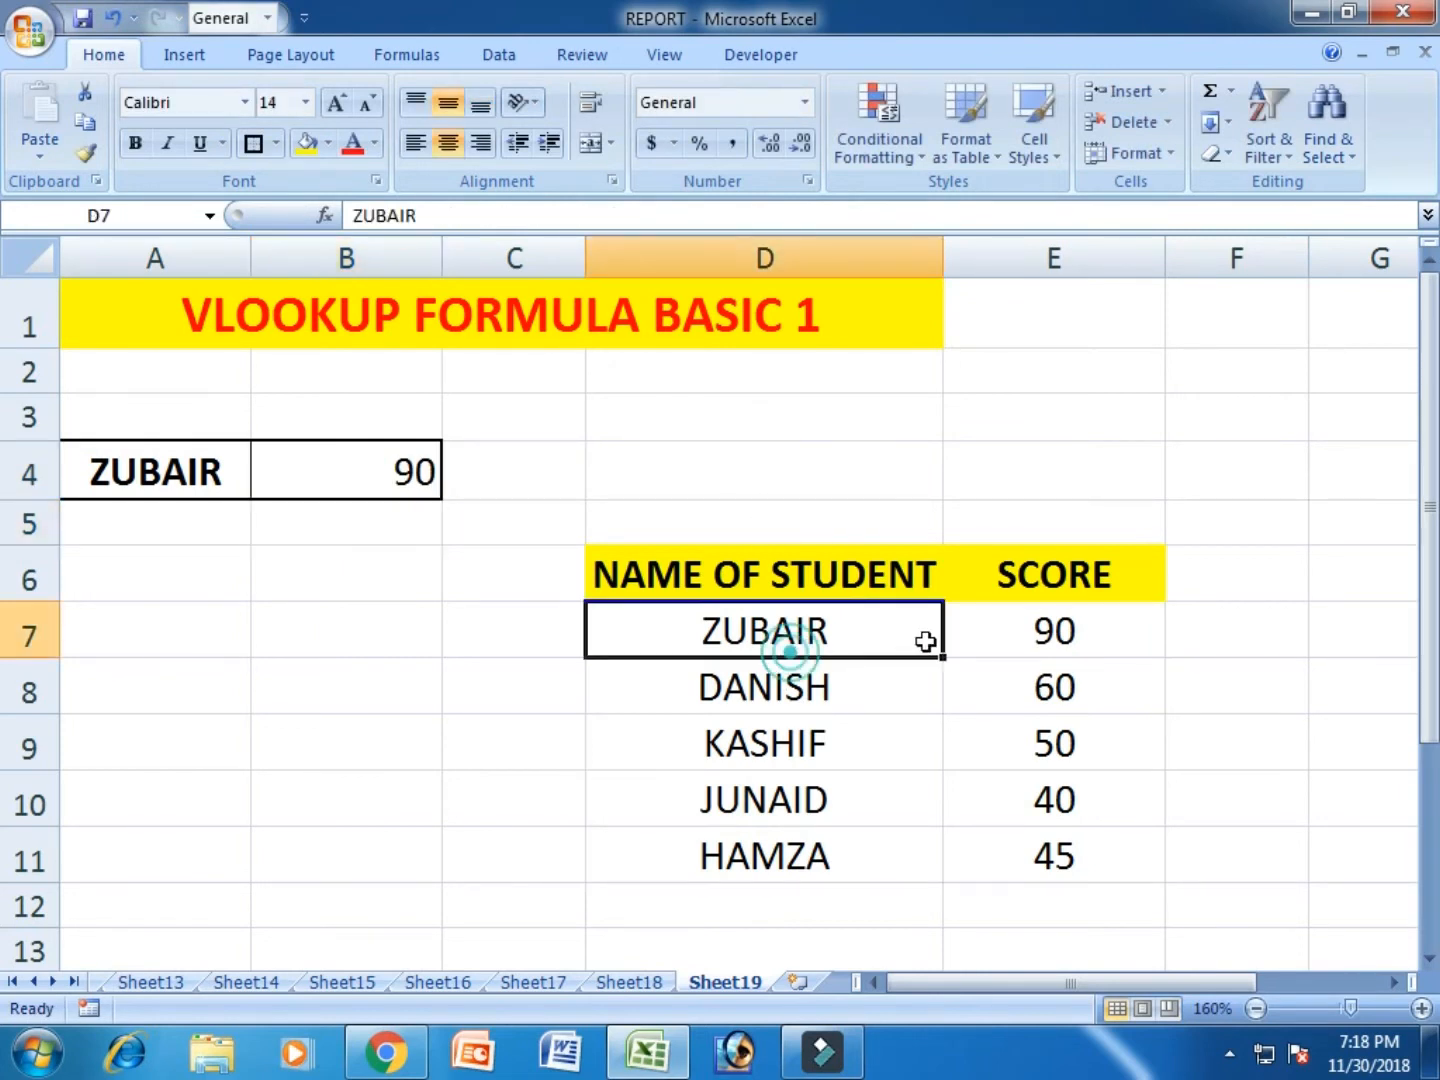
left_click(1002, 635)
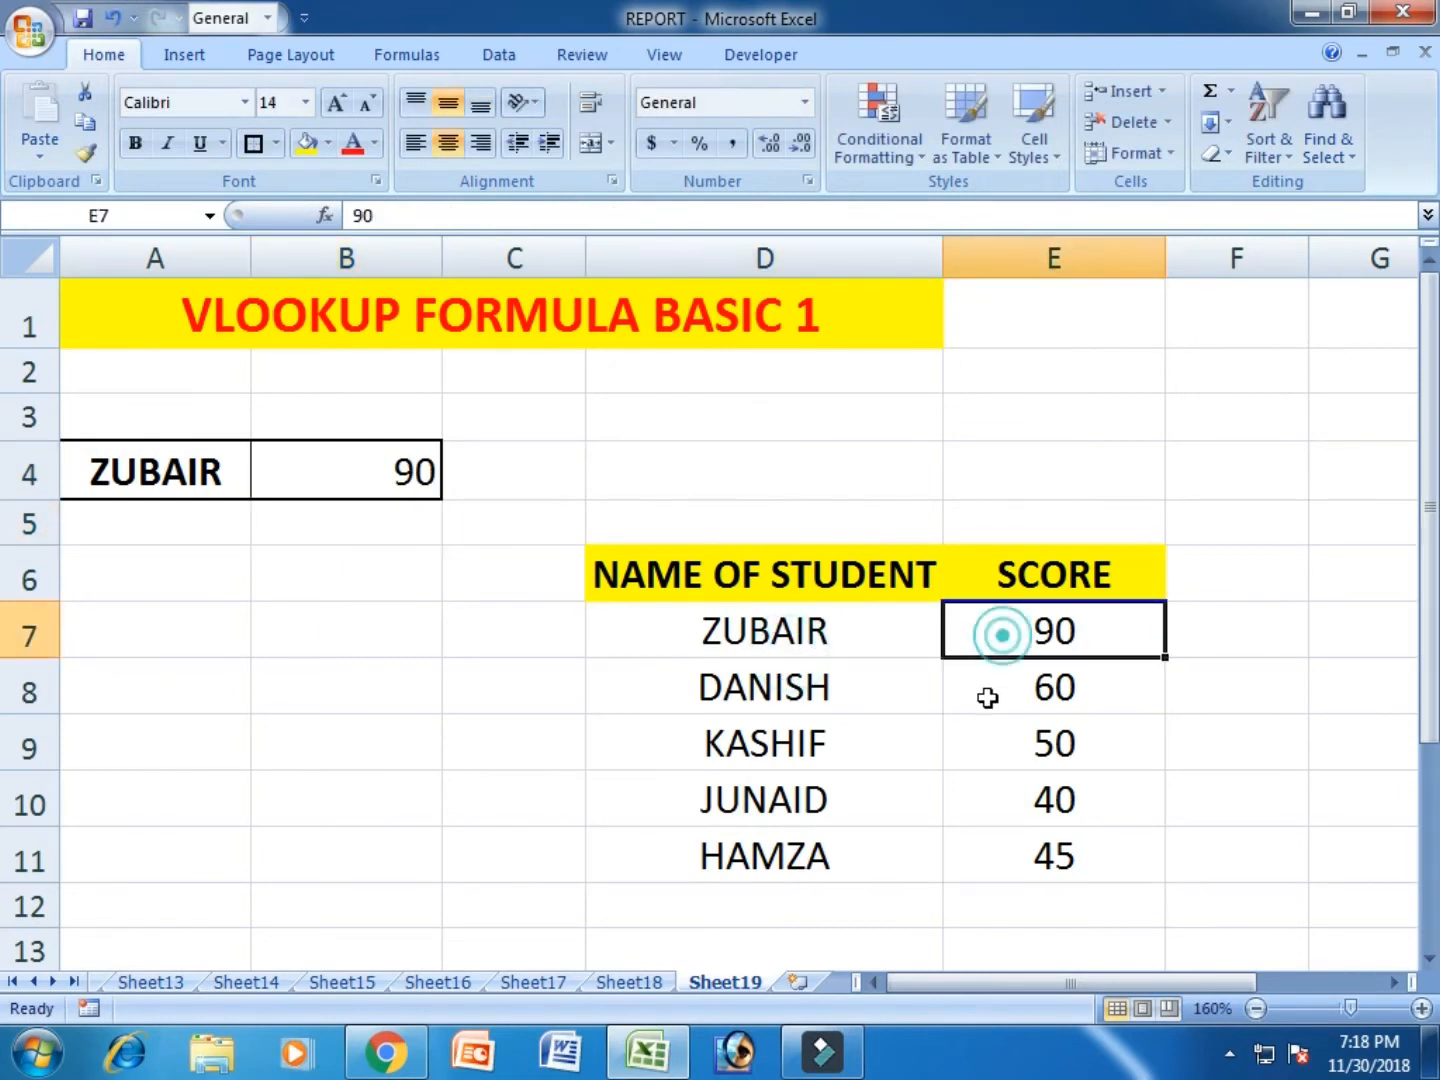
left_click(150, 465)
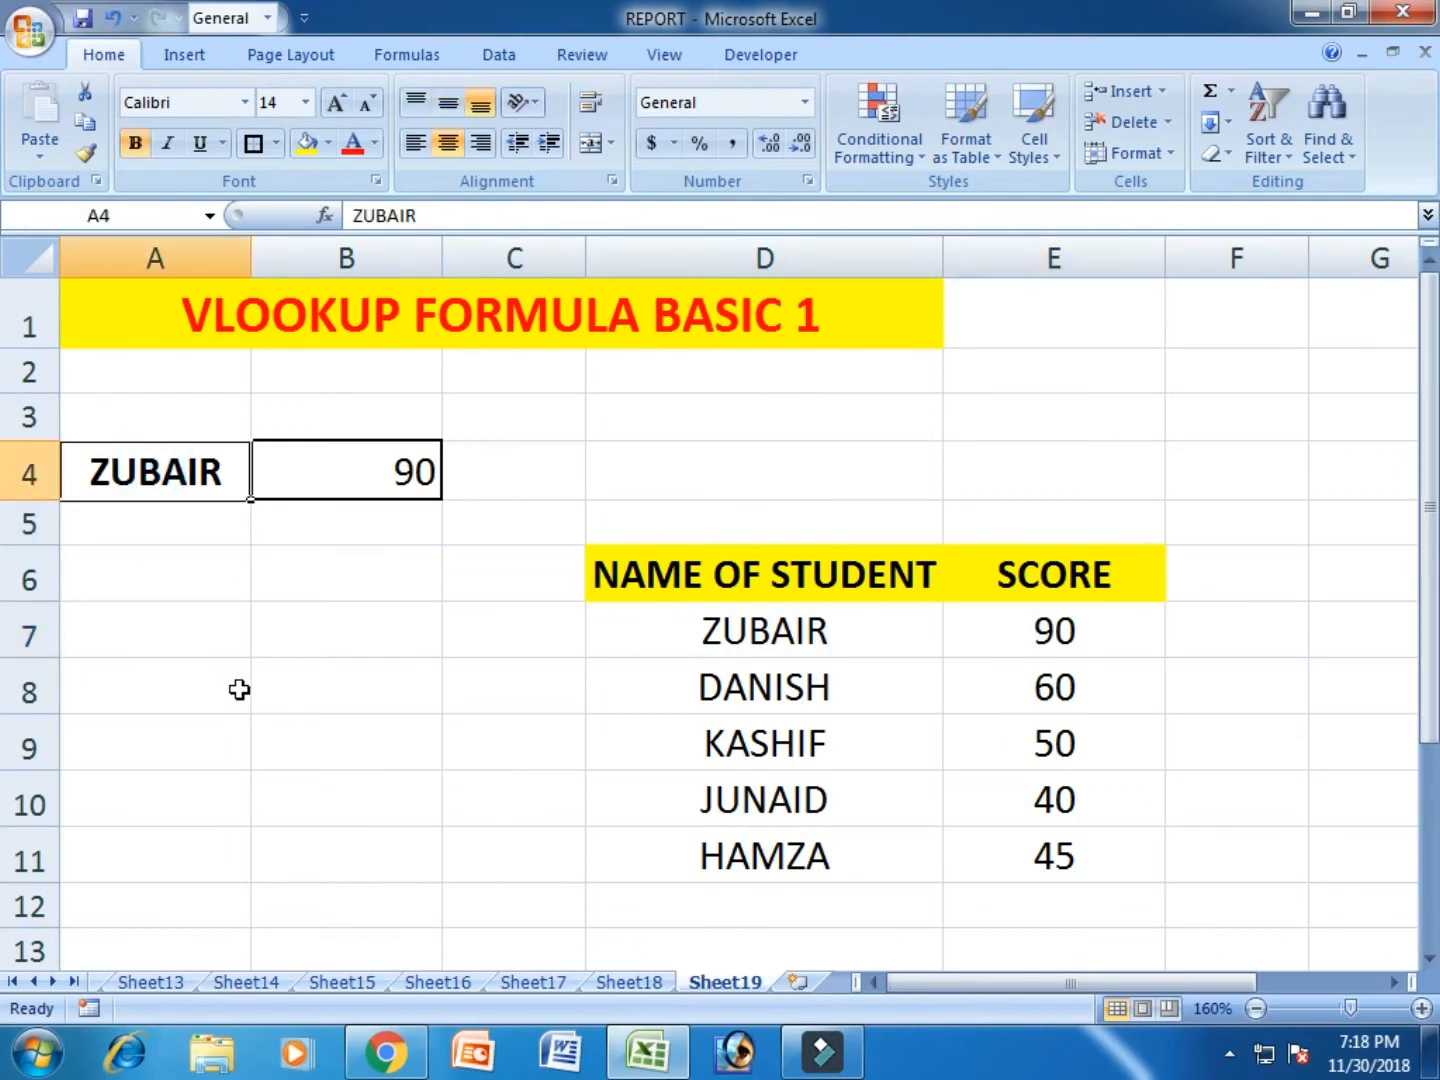
type("JUNAID")
key("Return")
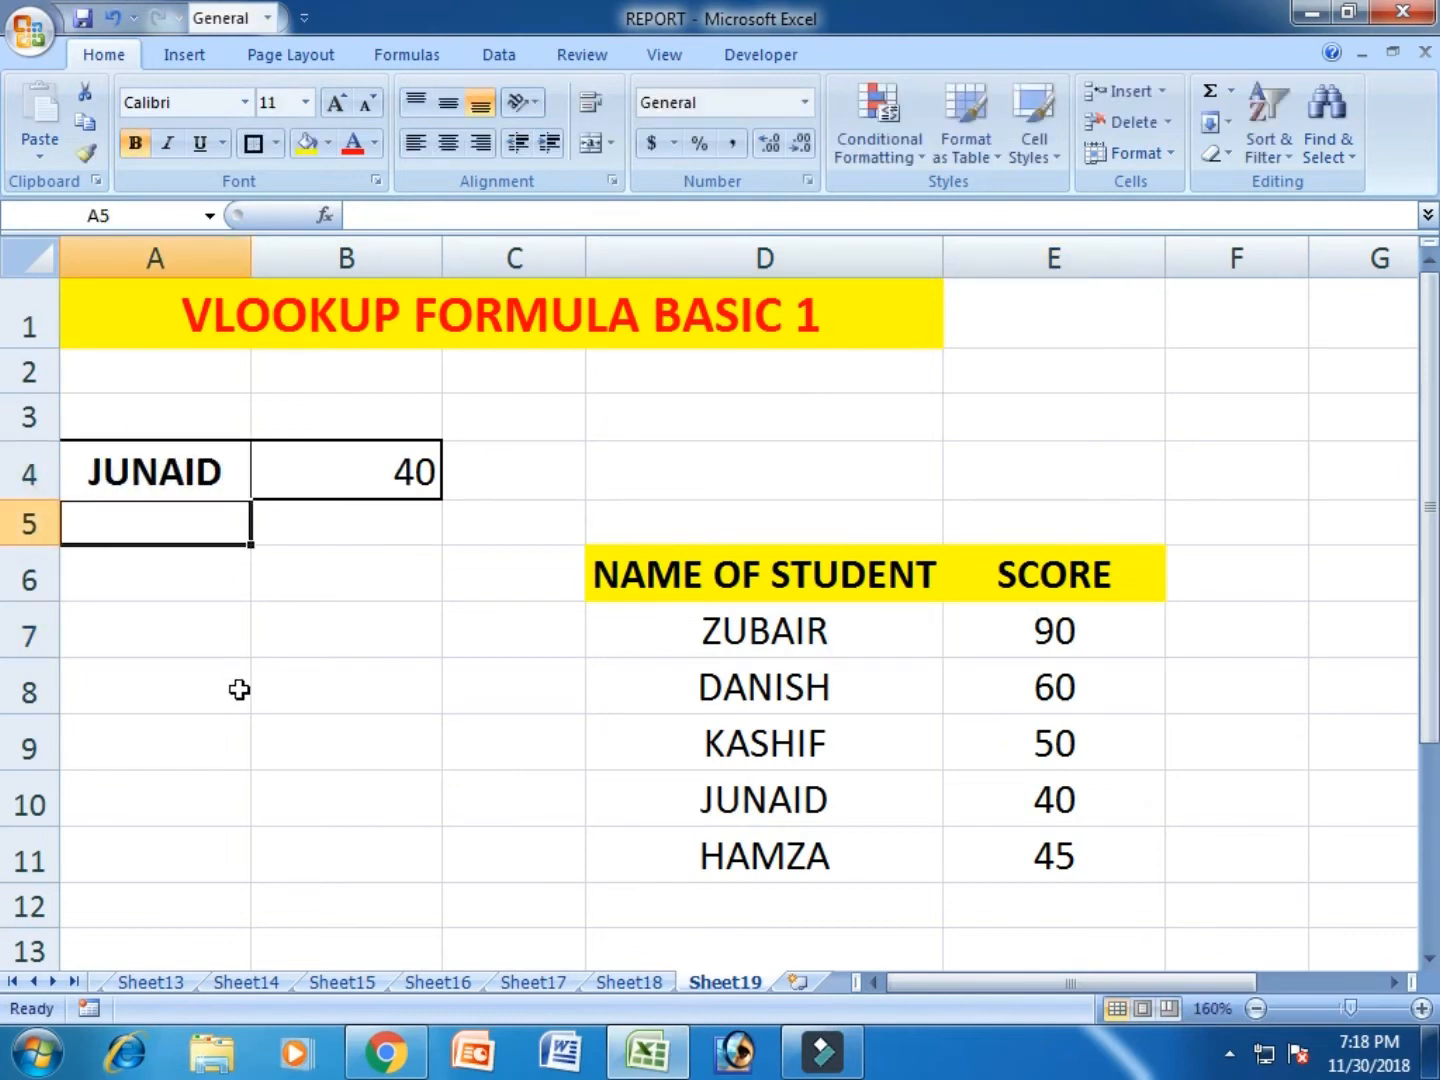
- Compare the VLOOKUP result in B4 with the matching student's score in E10
key("Up")
key("Right")
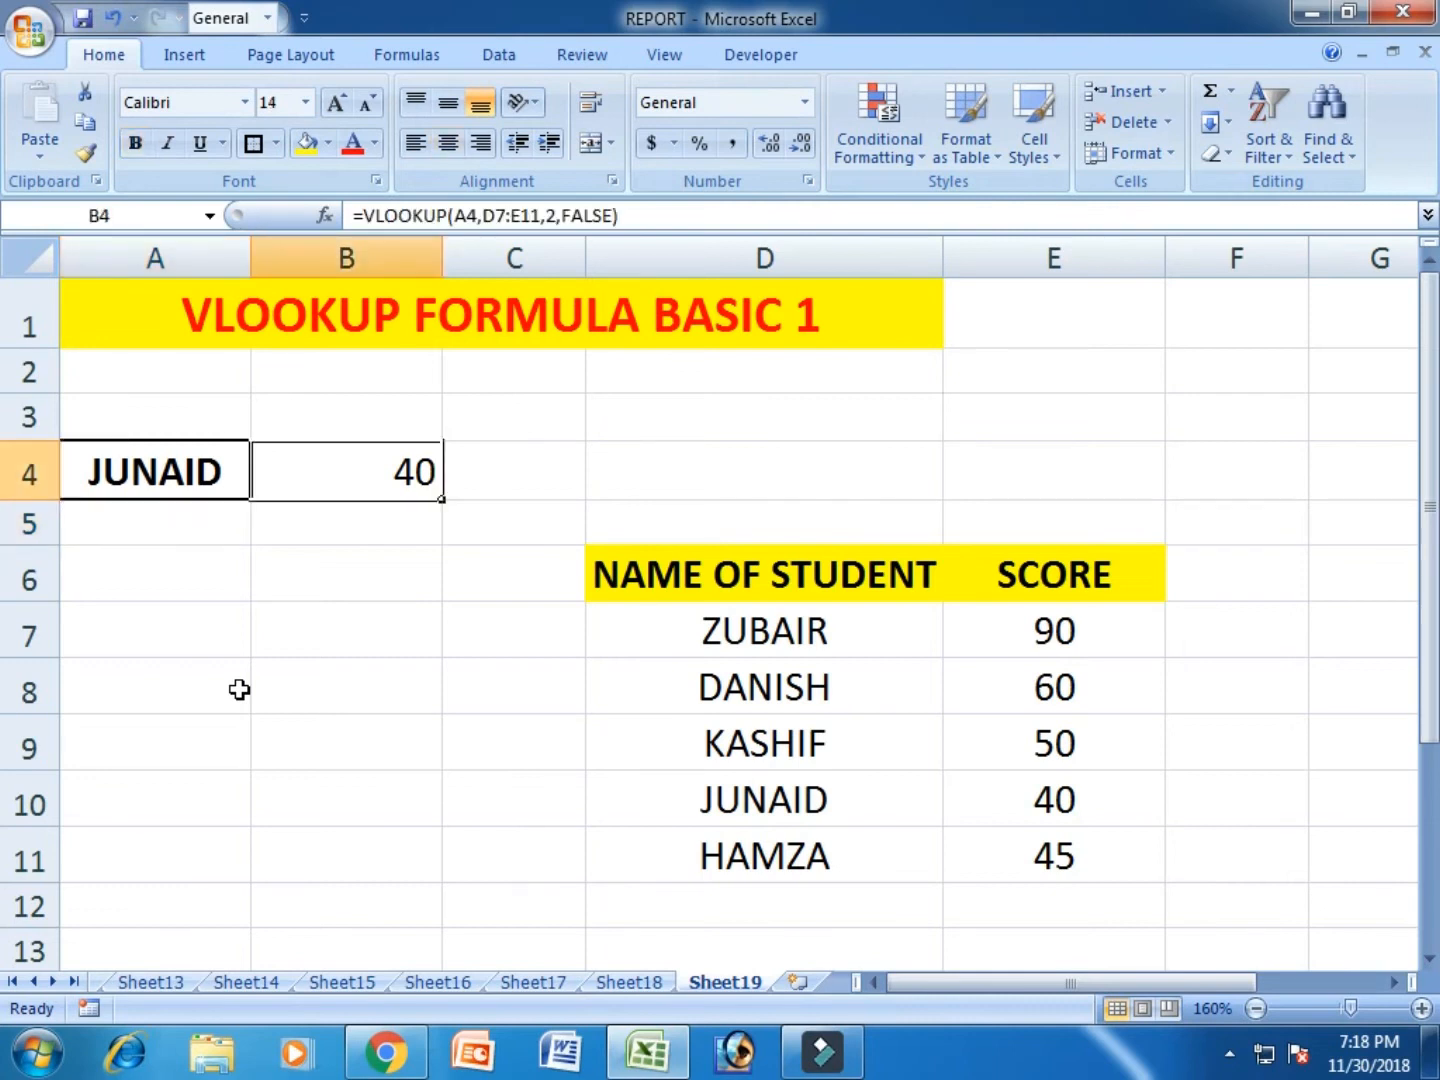
left_click(1033, 778)
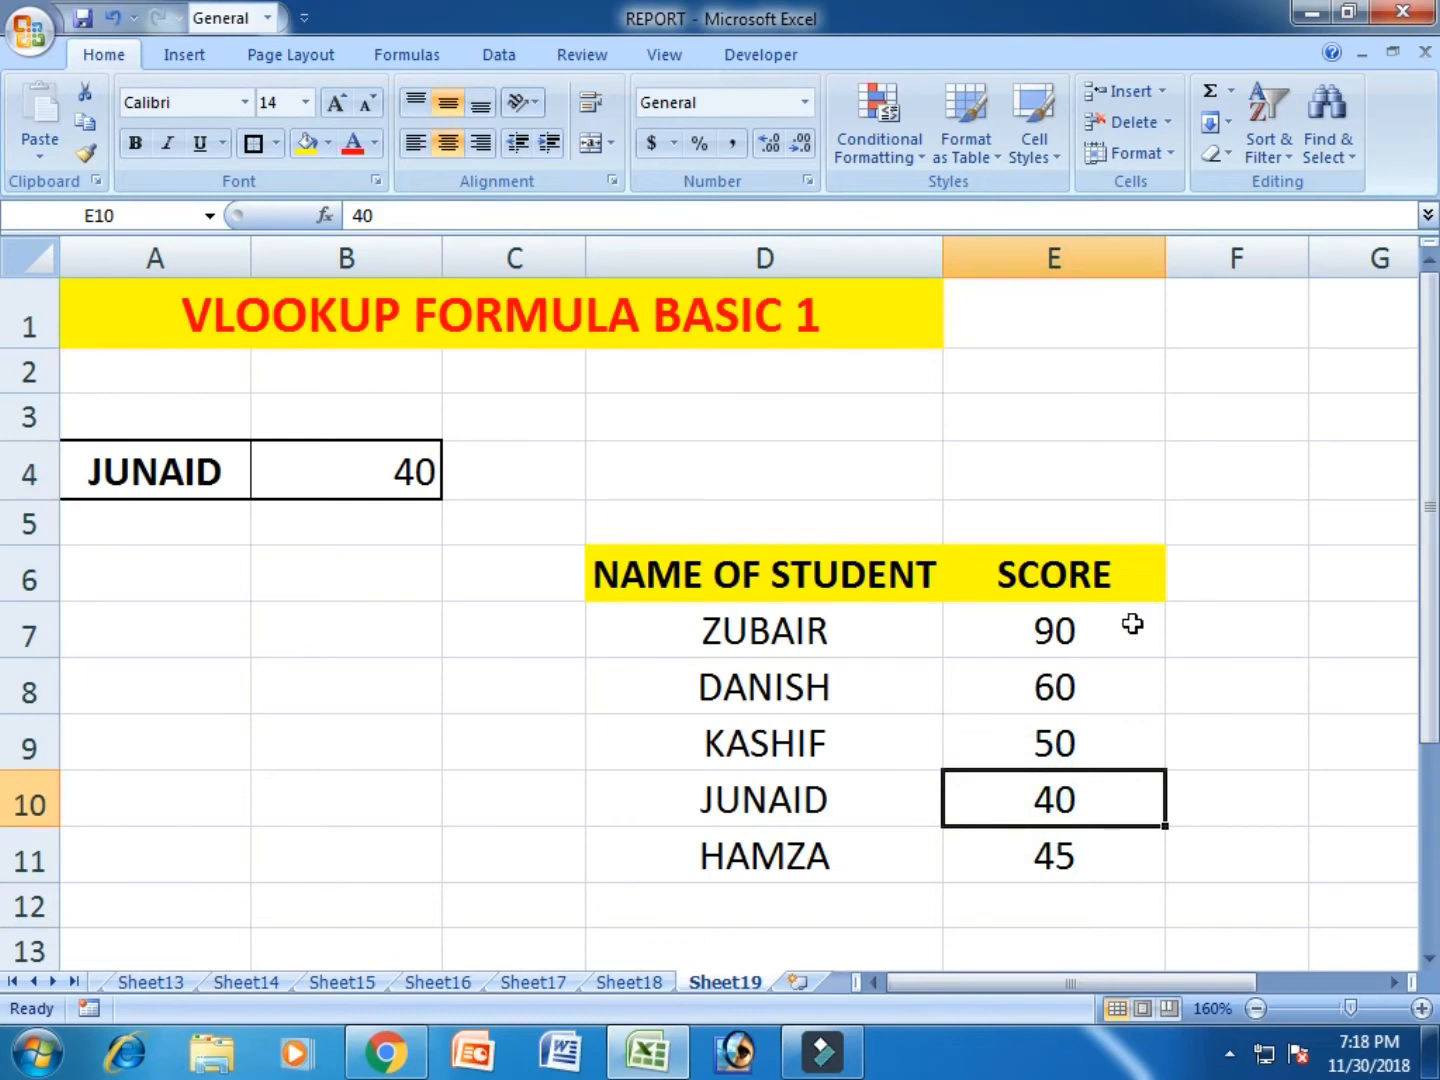
- Copy the whole SCORE column E and paste it into column F
left_click(1268, 578)
right_click(1090, 253)
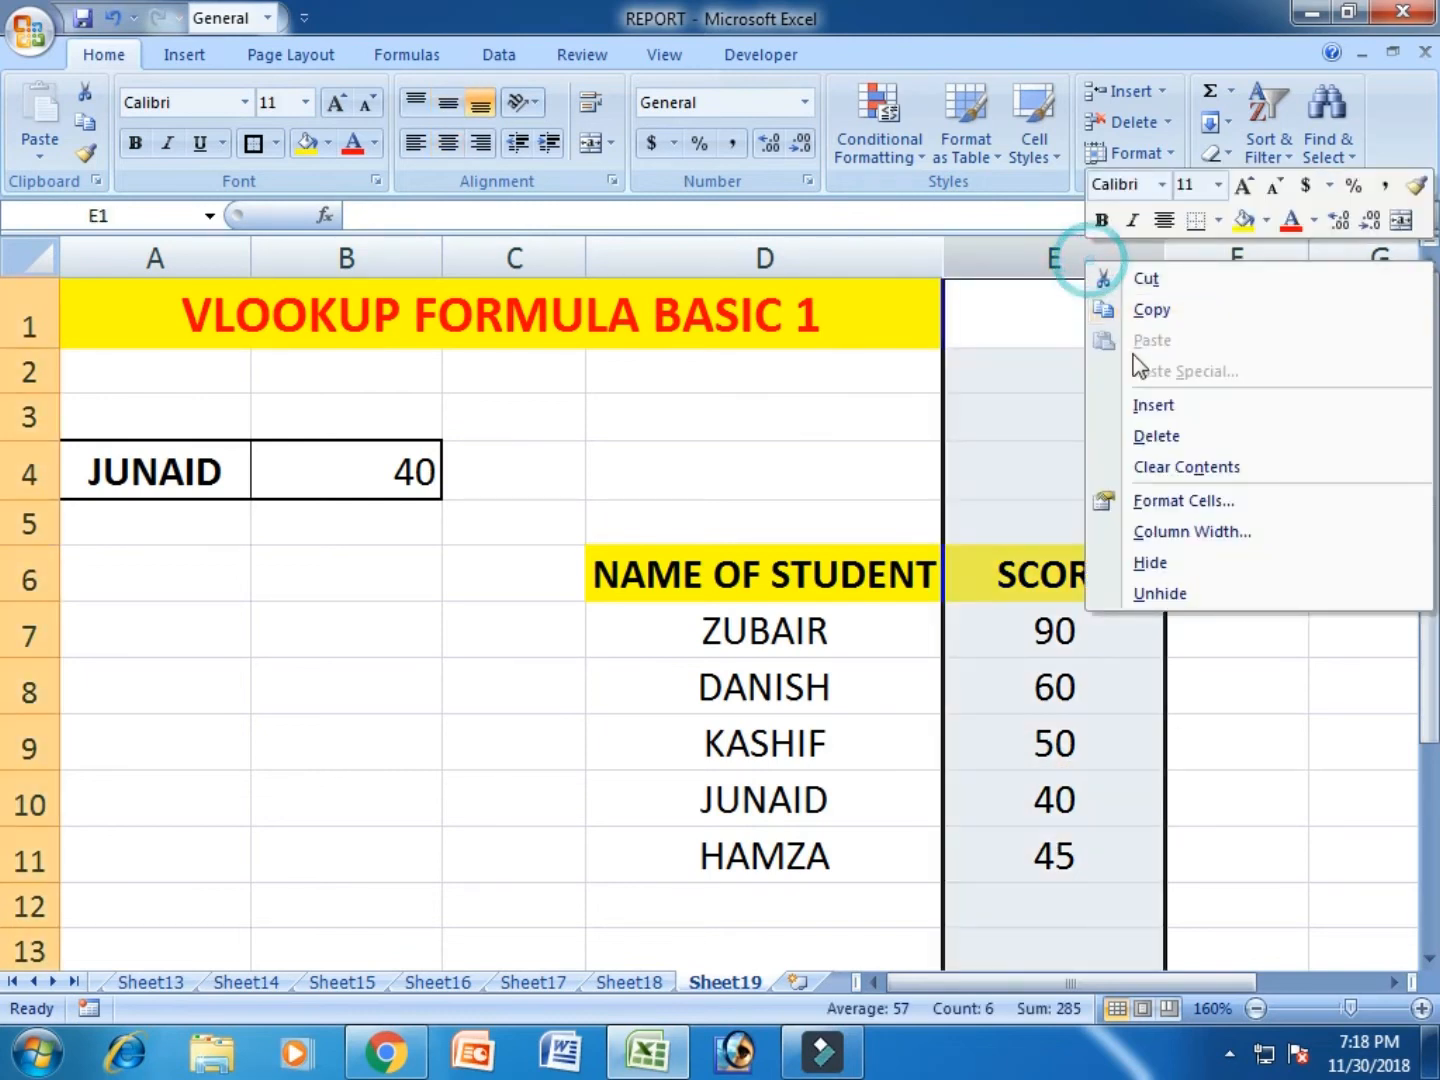
left_click(1148, 310)
right_click(1255, 260)
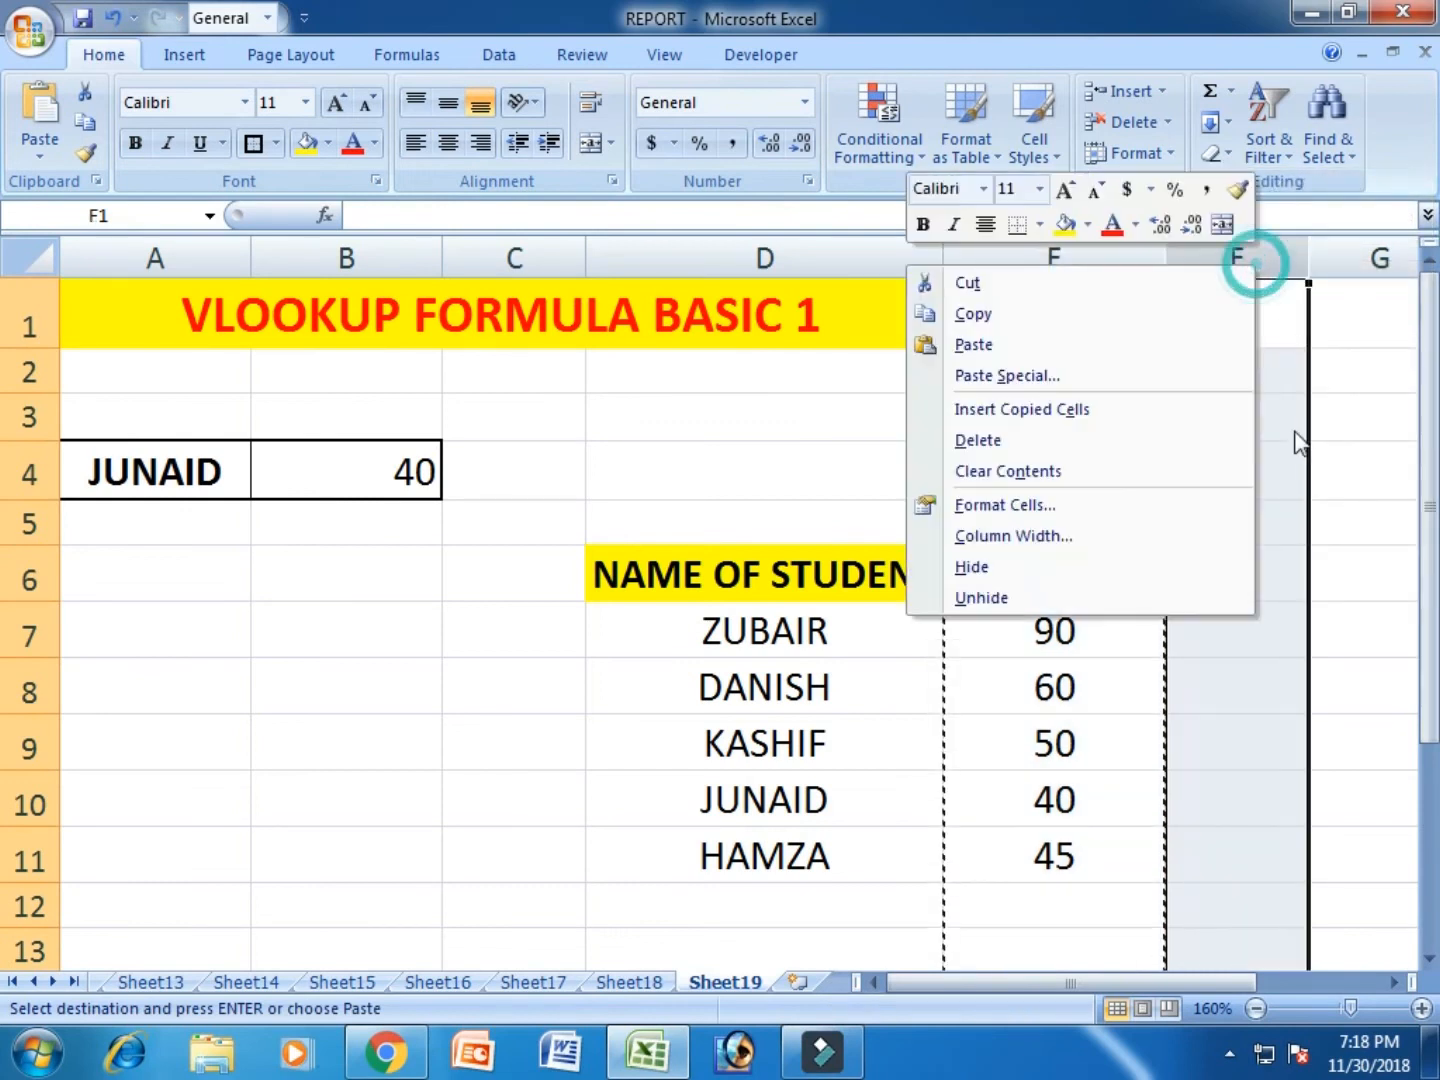
left_click(1117, 344)
- Rename the copied column's header in F6 as "SCORE - 2"
double_click(1337, 576)
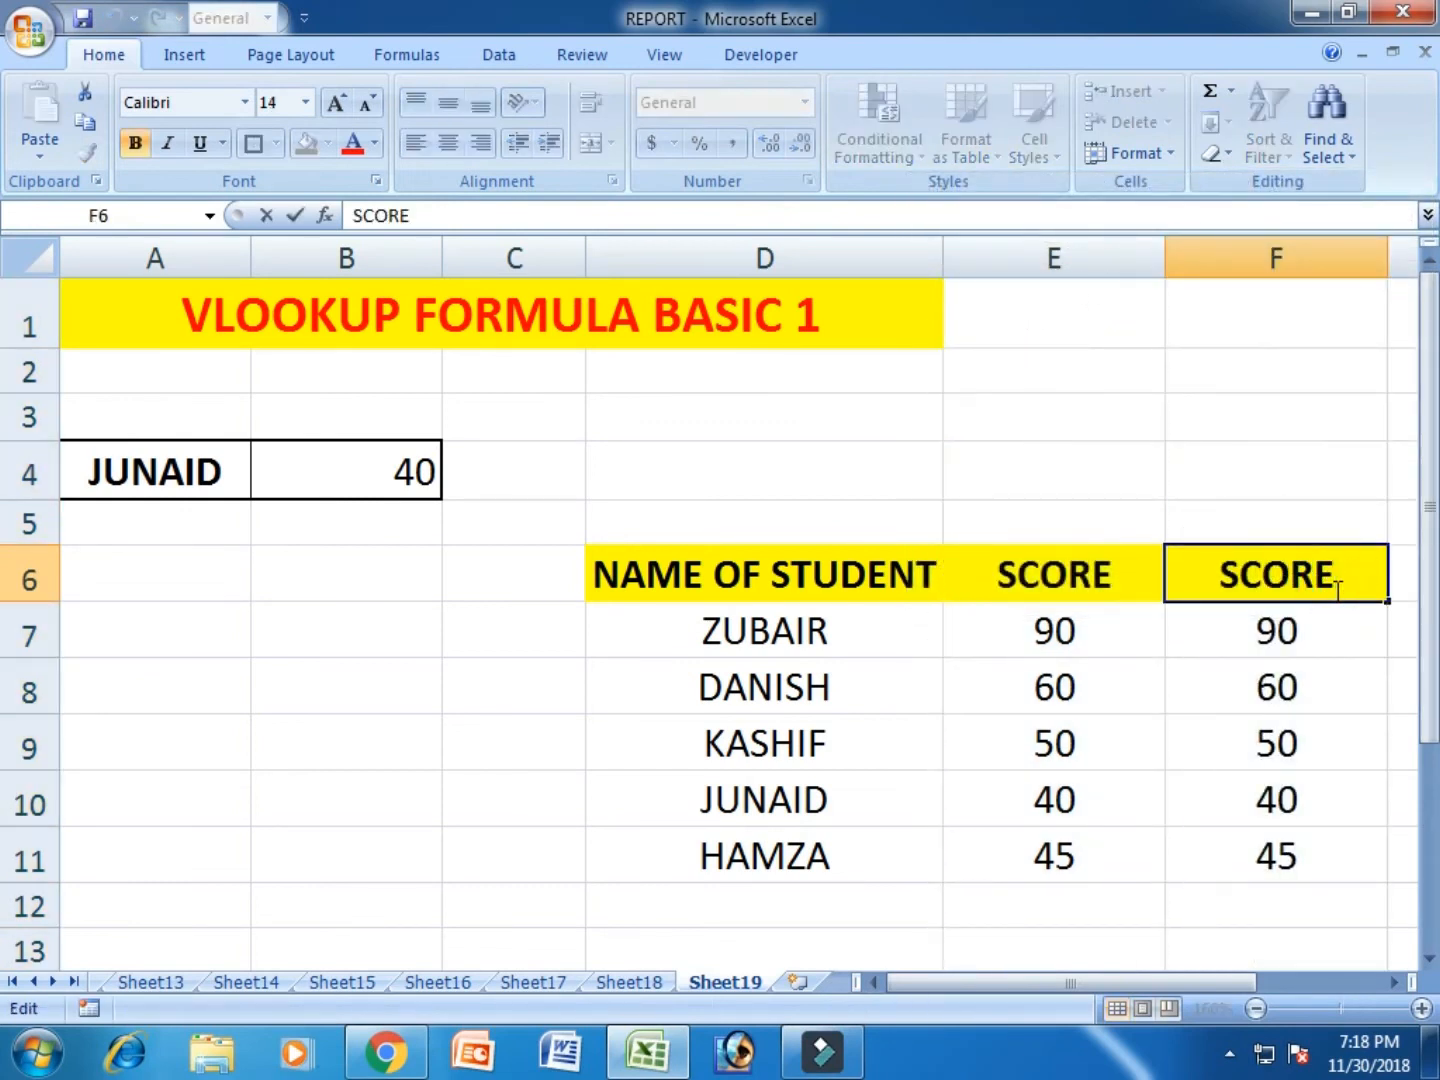
type("- 2")
key("Return")
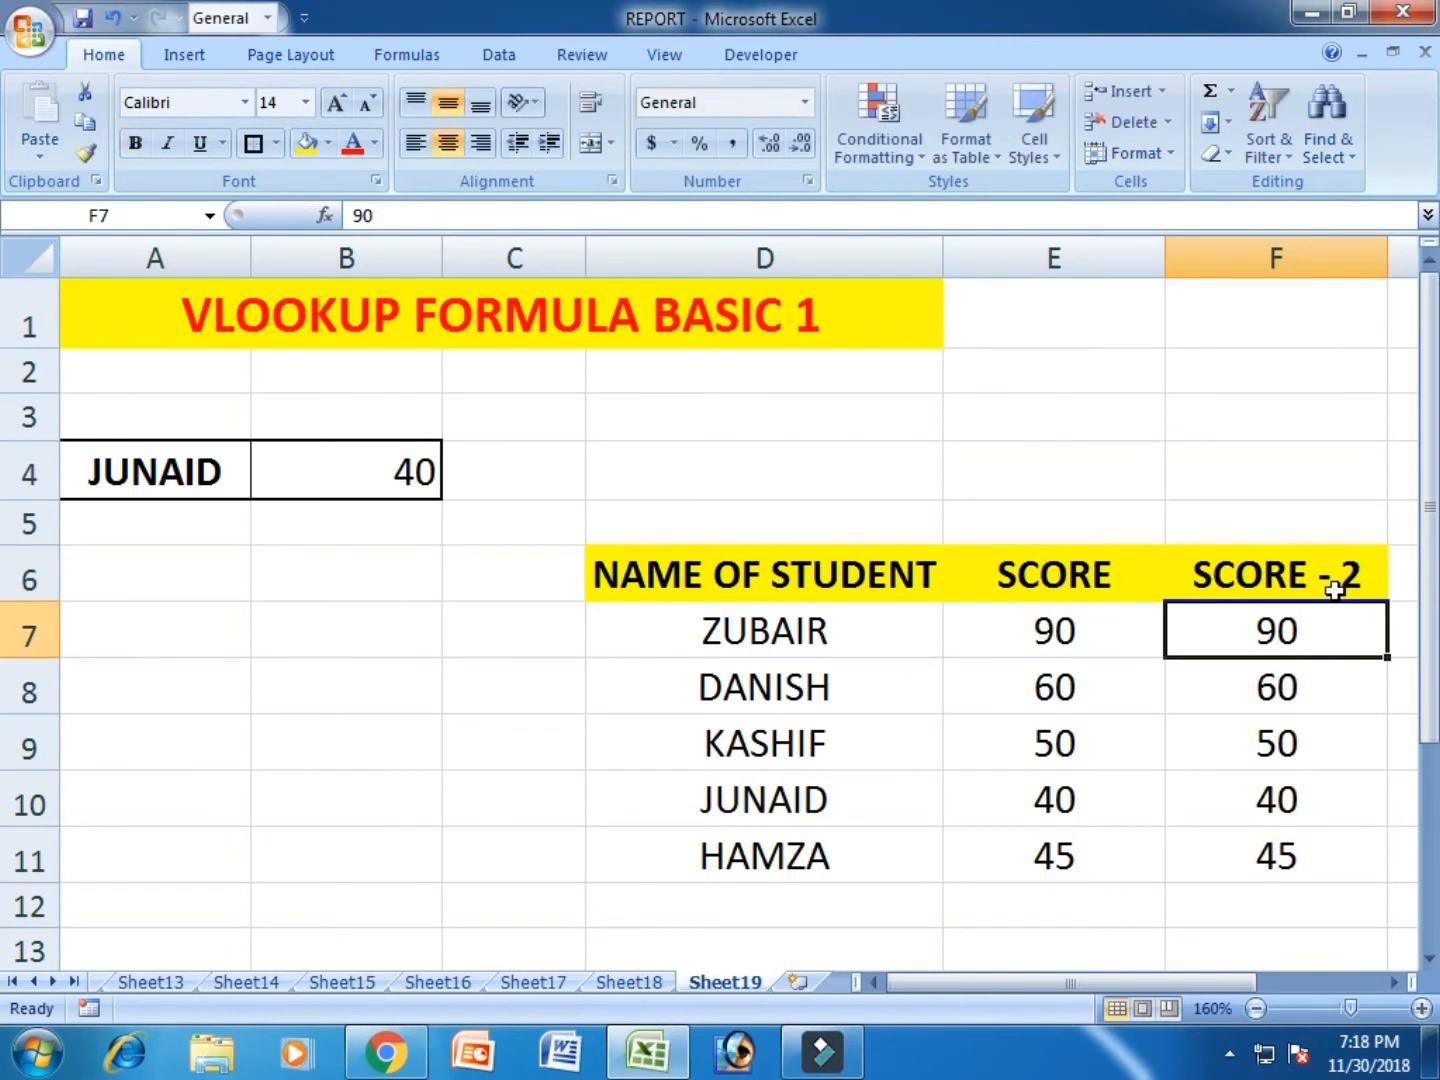
- Replace the scores in F7:F11 with 50, 40, 20, 30 and 10, going down the column
type("50")
key("Return")
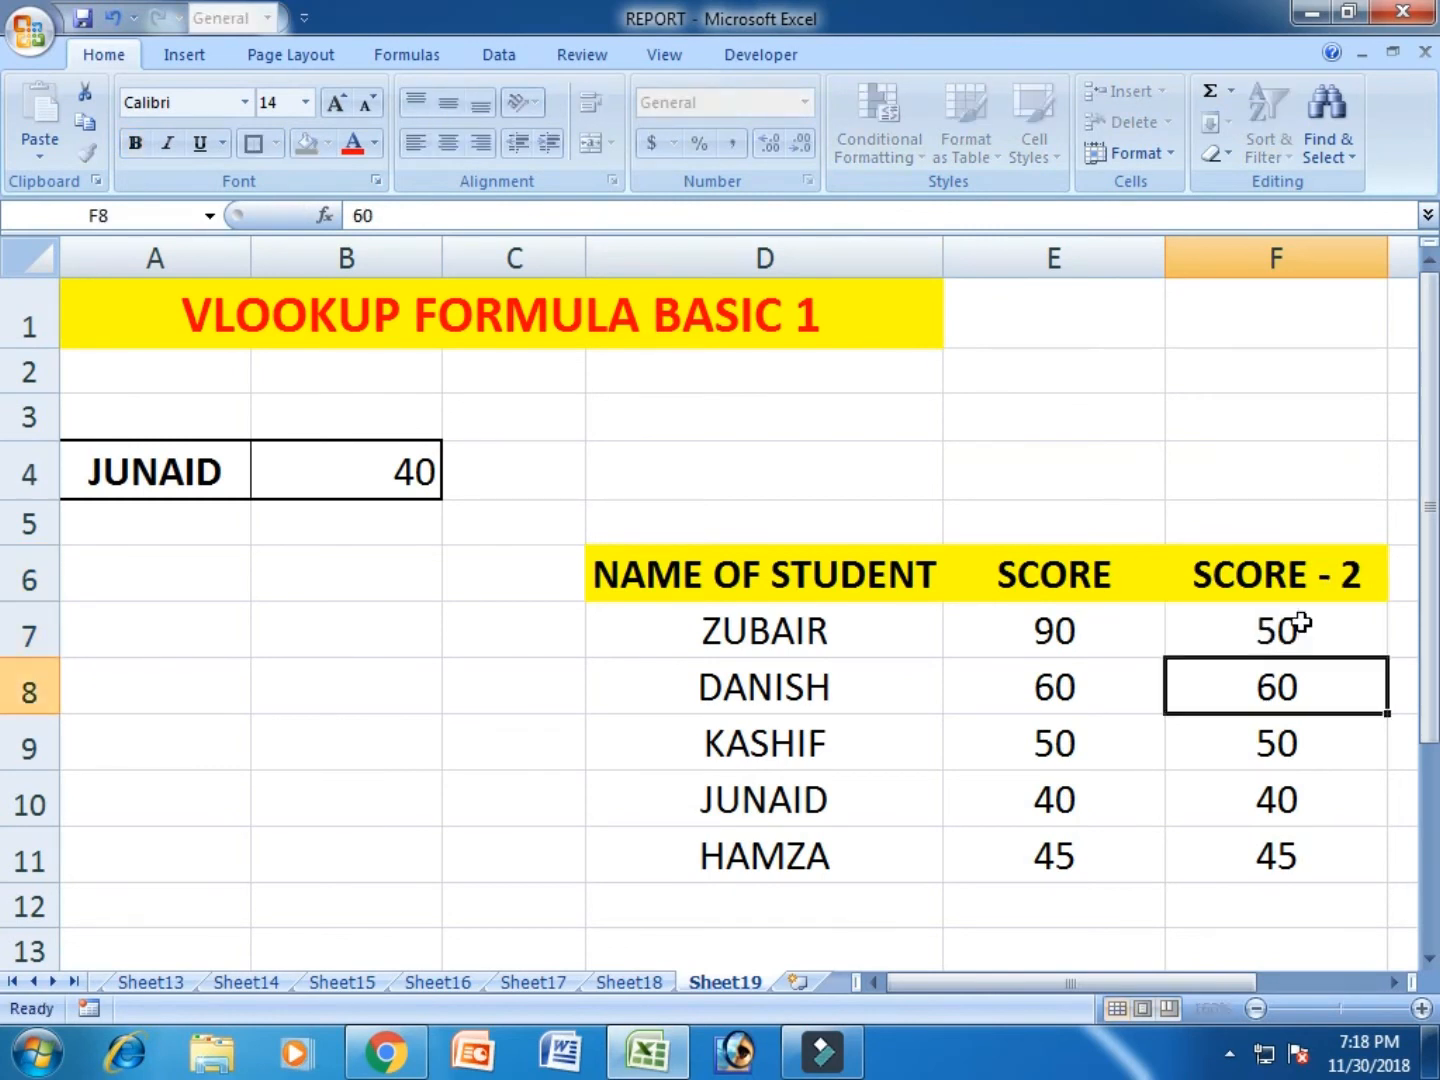
type("40")
key("Return")
type("20")
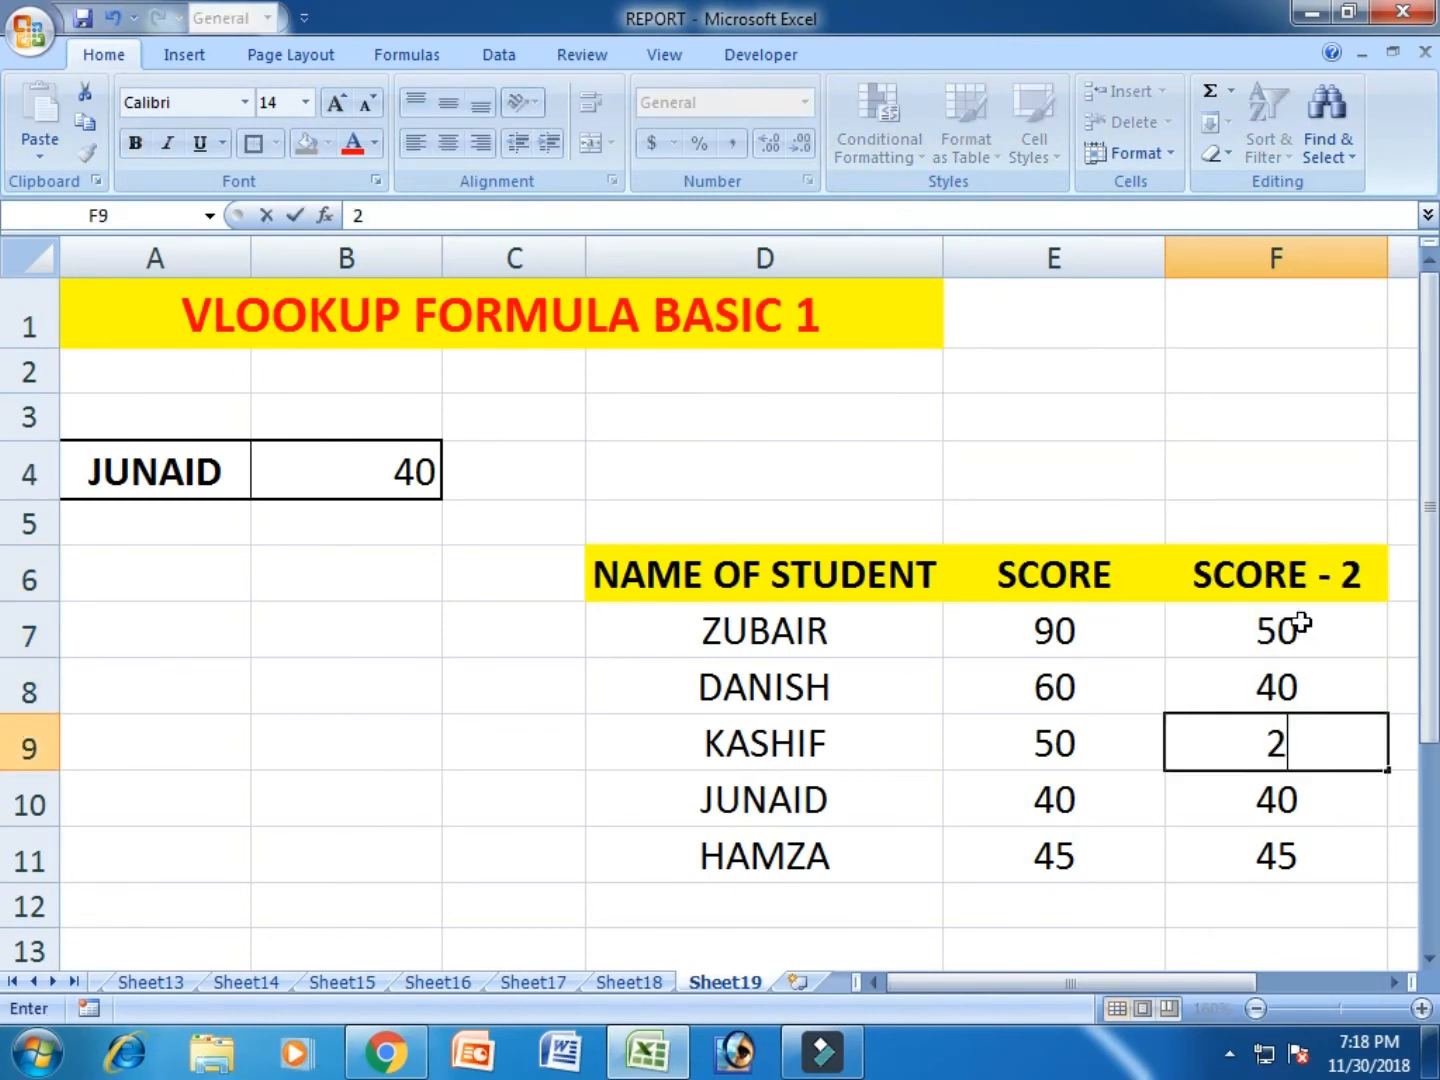
key("Return")
type("30")
key("Return")
type("10")
key("Return")
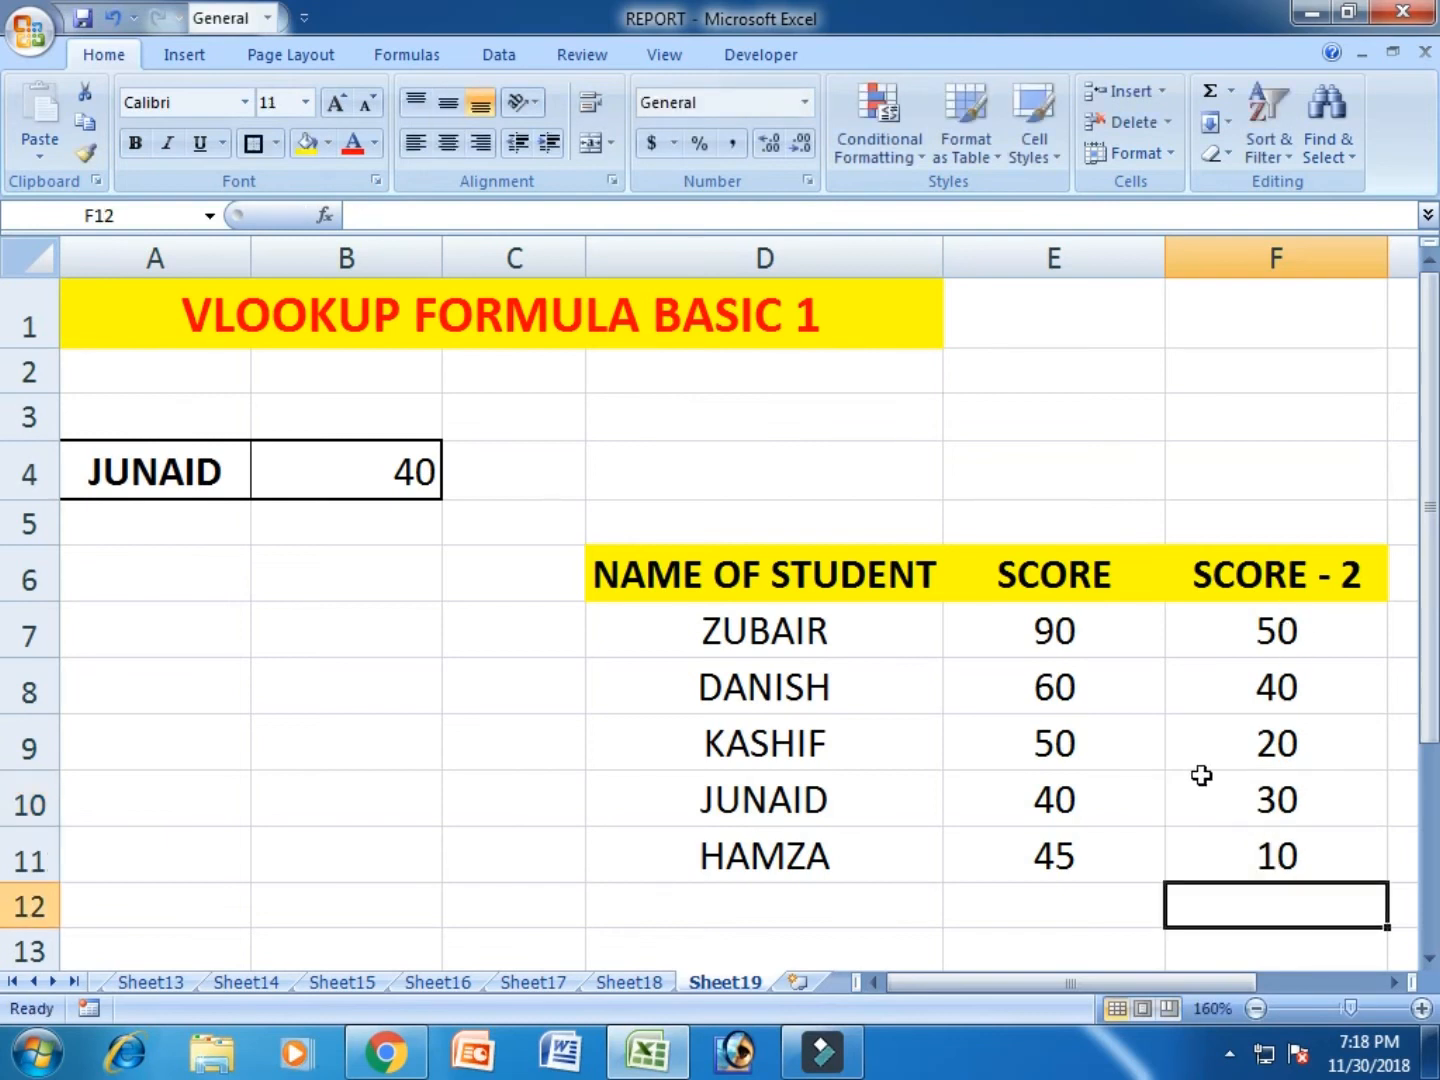
- Extend the table array of the VLOOKUP formula in B4 to D7:F11
double_click(336, 469)
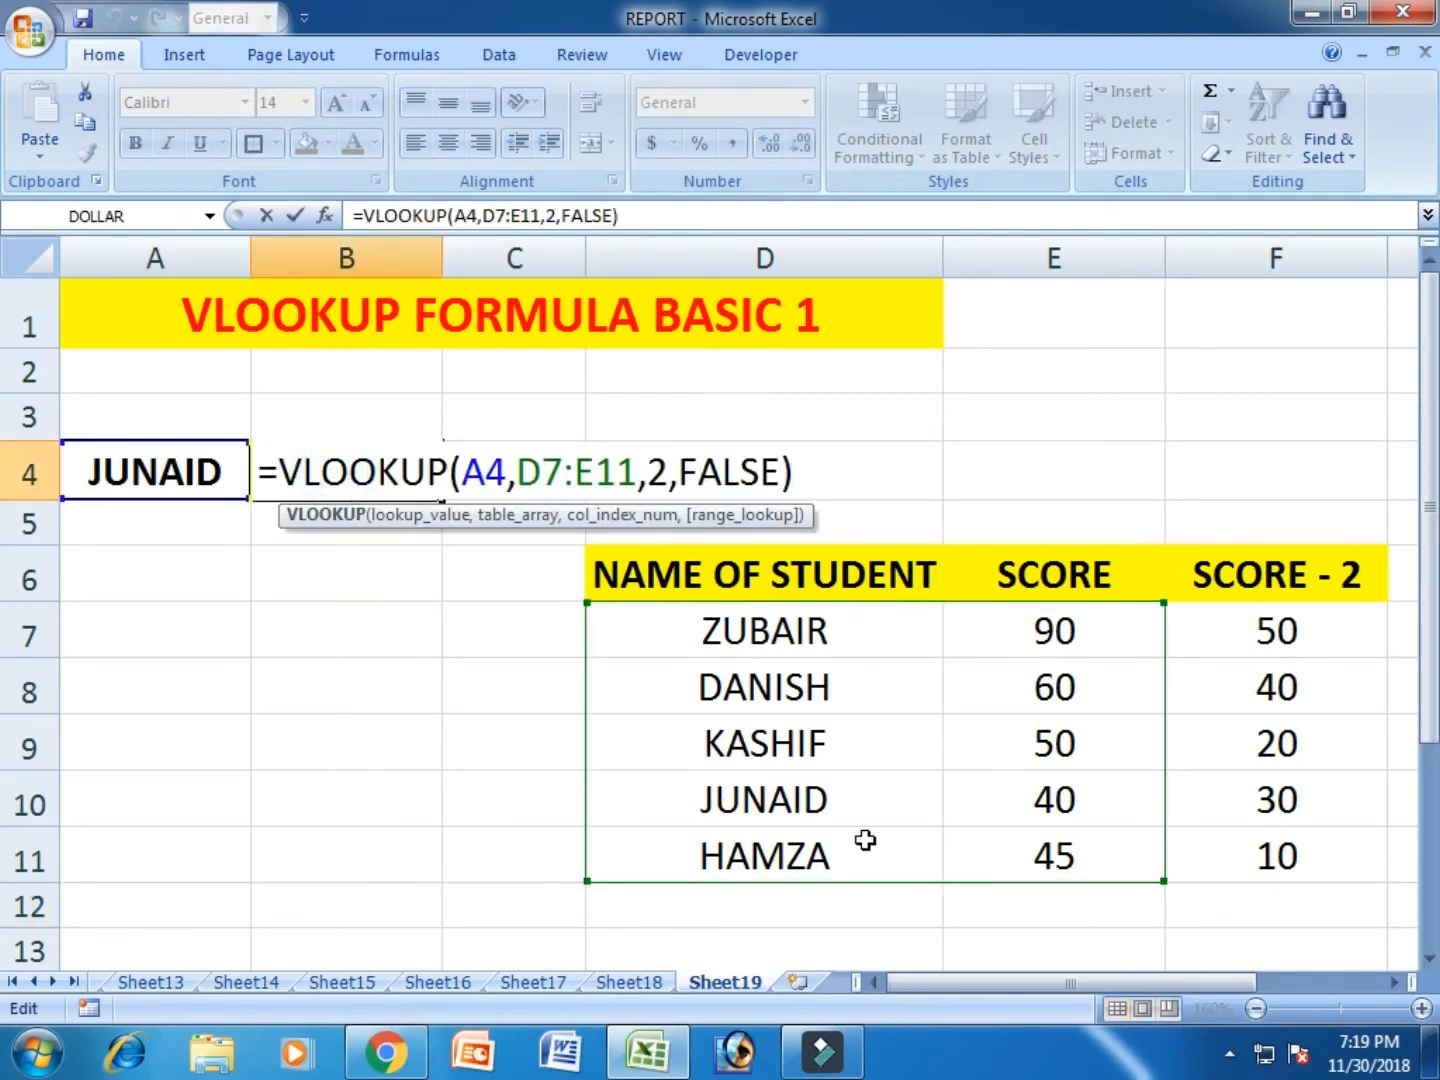
left_click(640, 472)
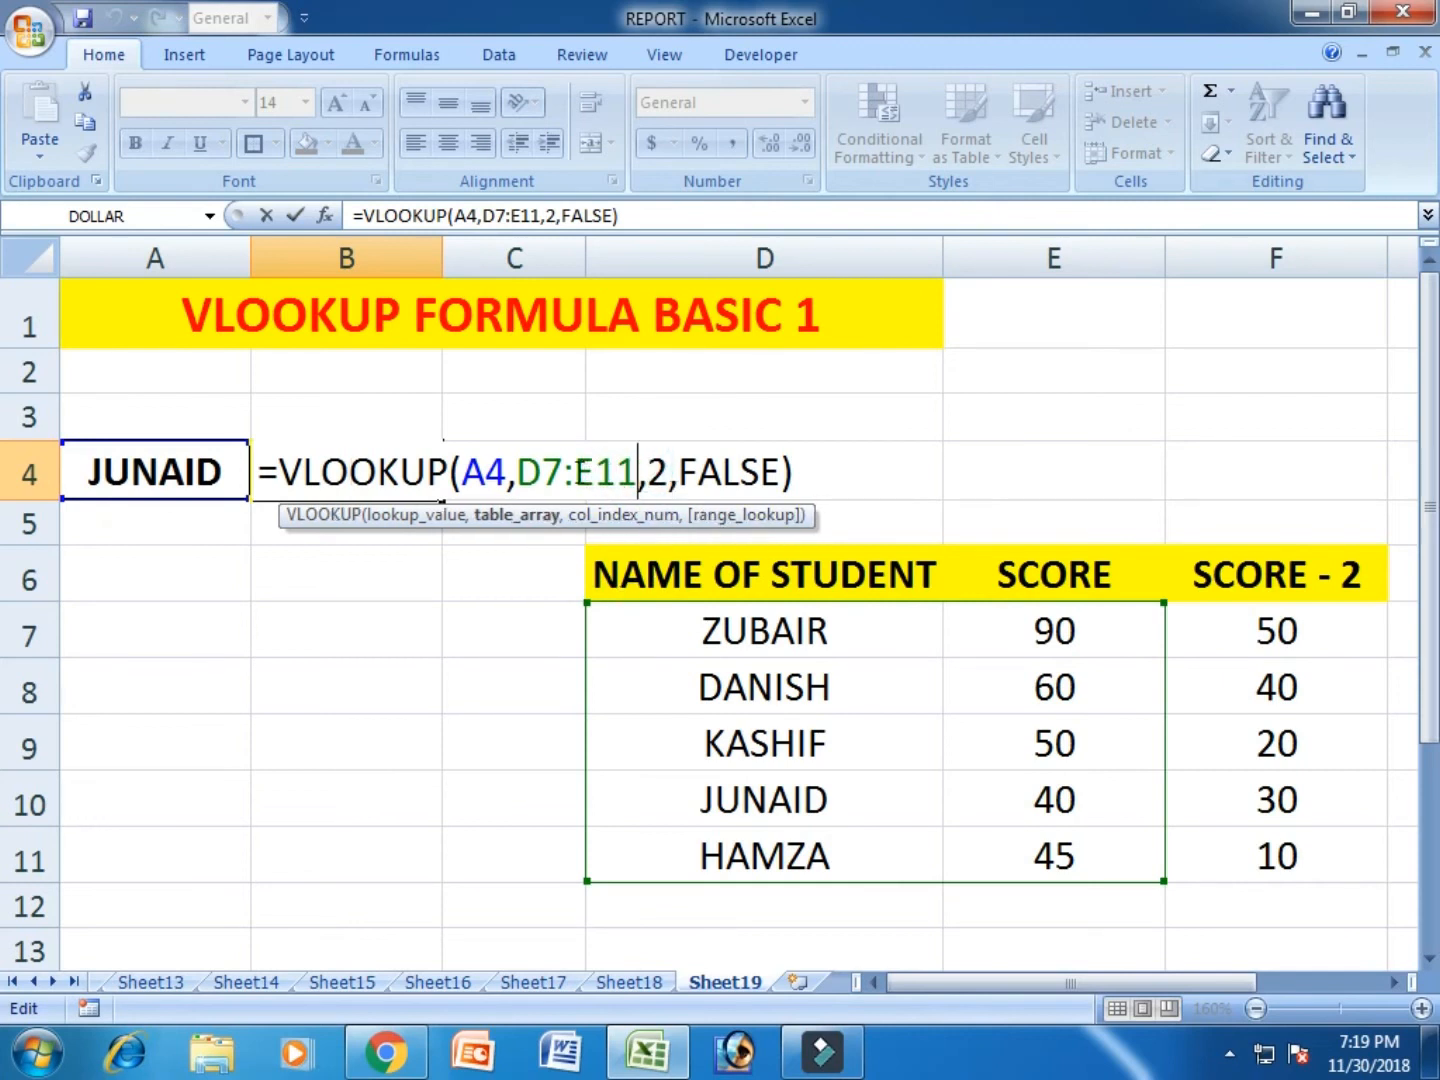
left_click(593, 471)
key("BackSpace")
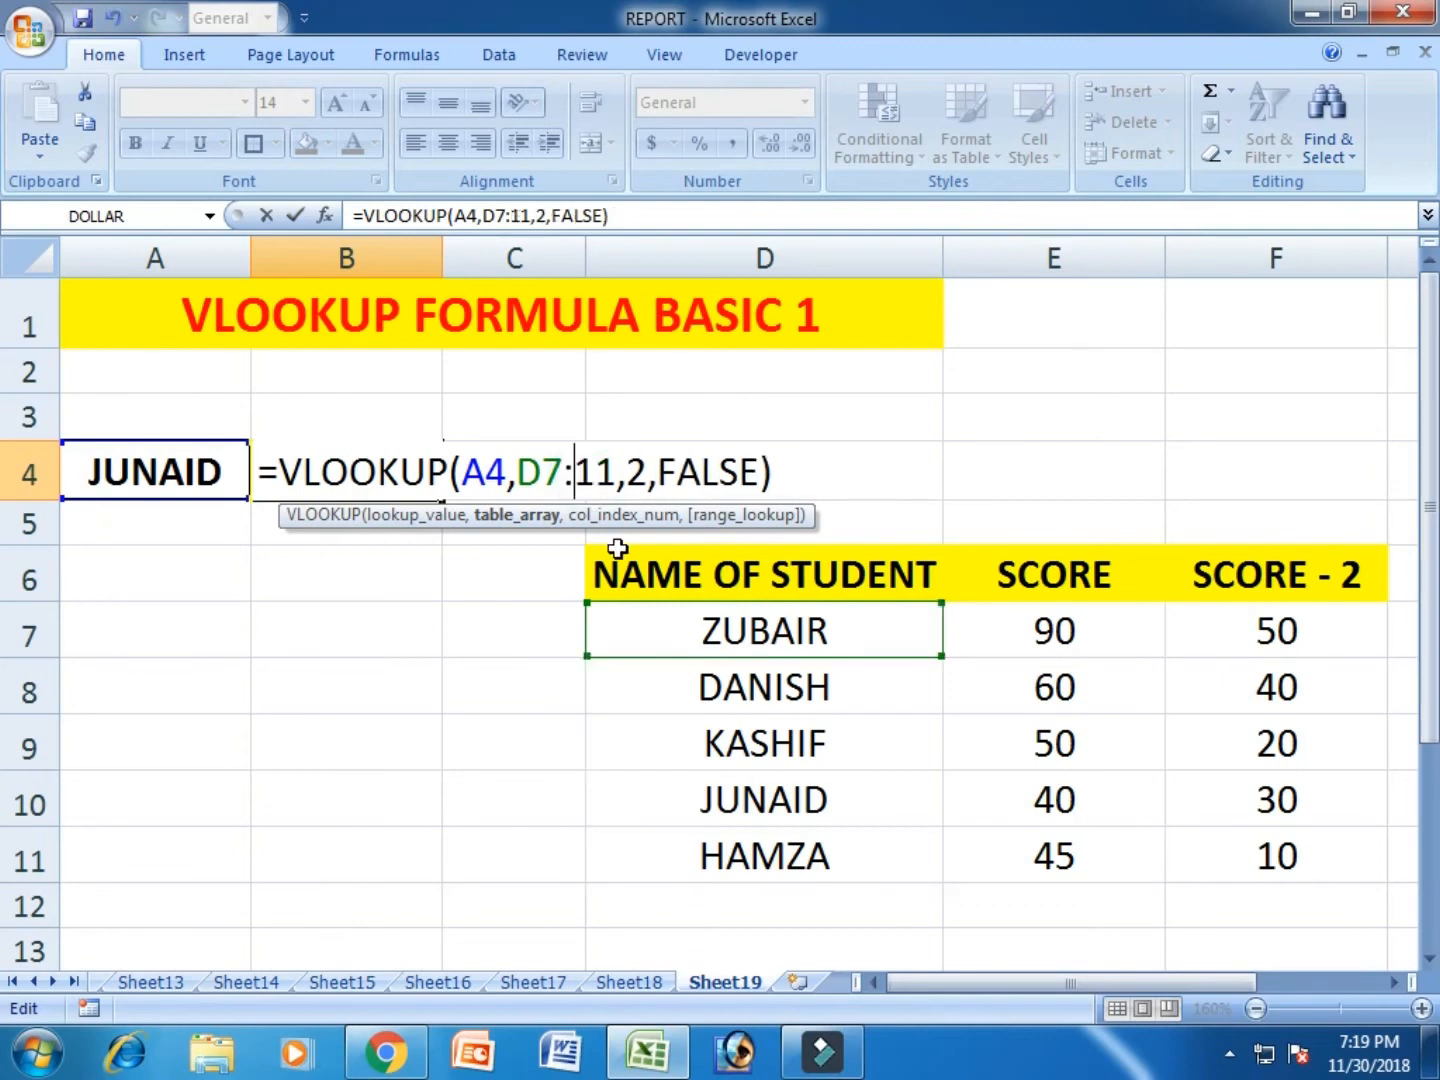
type("F")
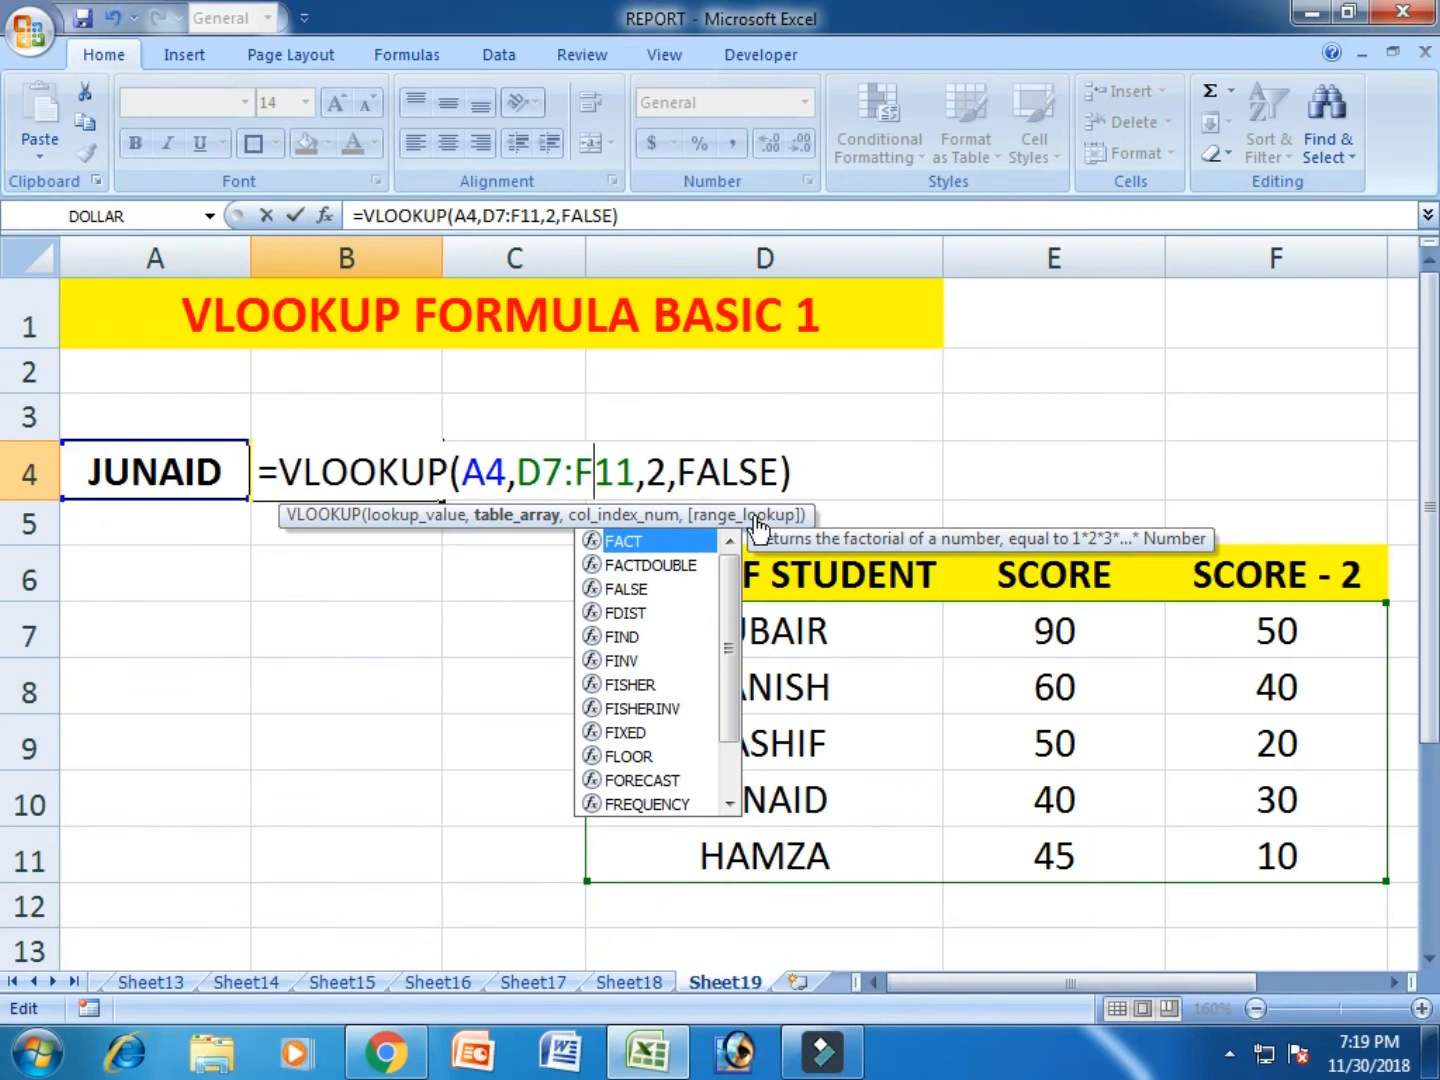
- Set the column index of the B4 VLOOKUP formula to 3 and accept the formula
left_click(659, 472)
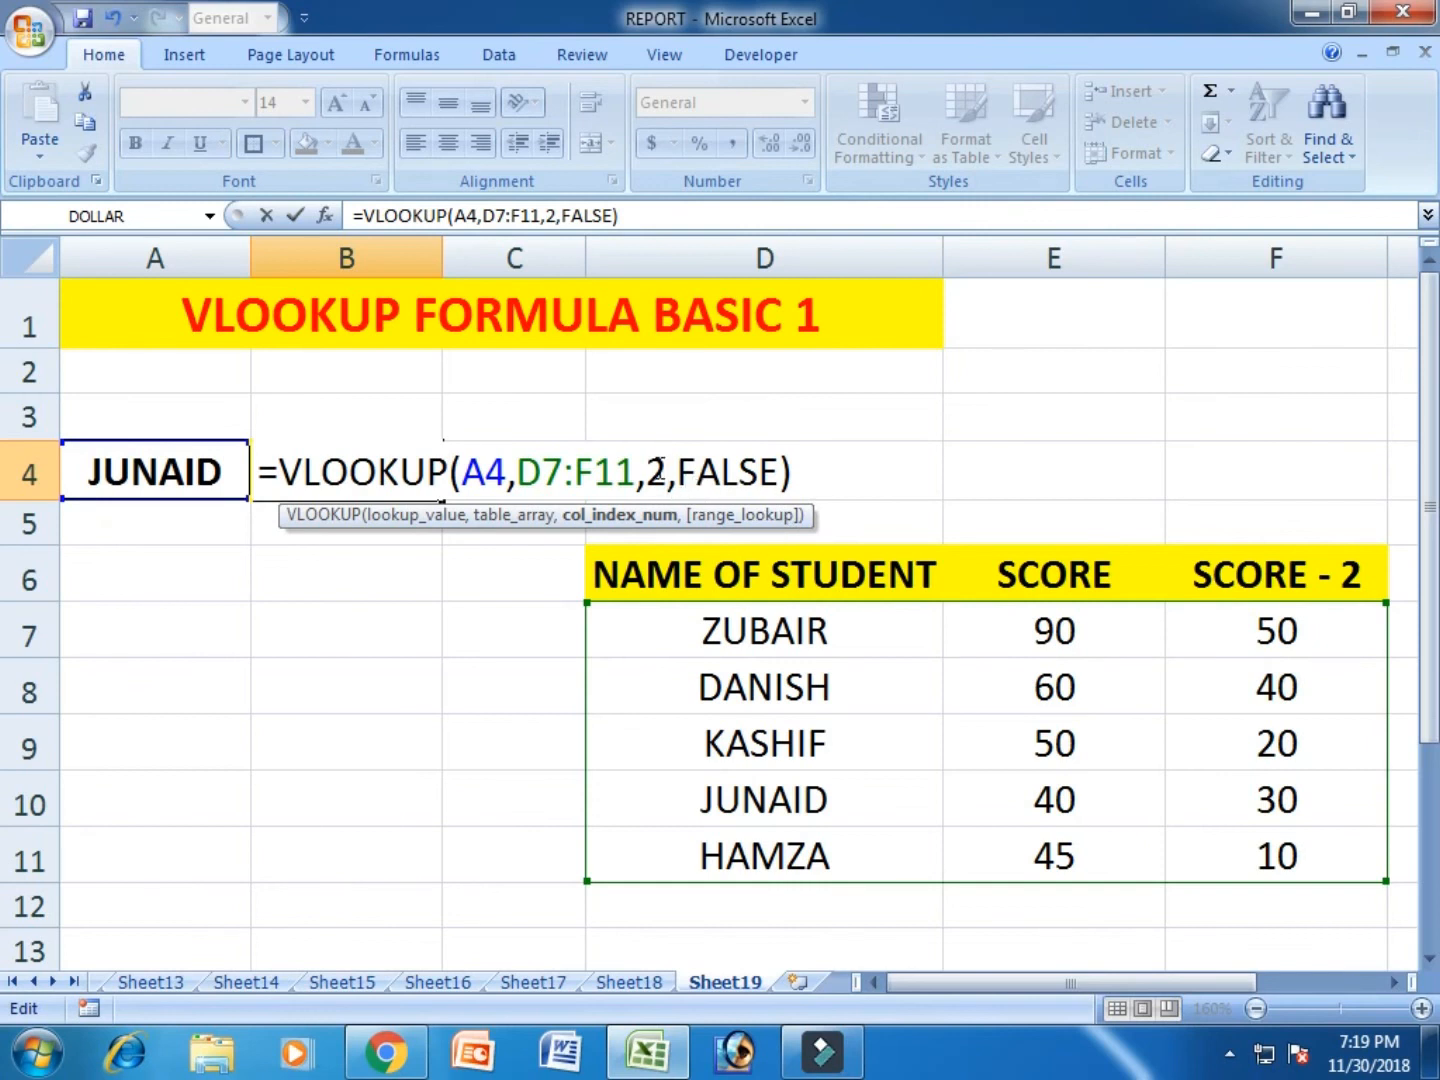
key("BackSpace")
type("3")
key("Return")
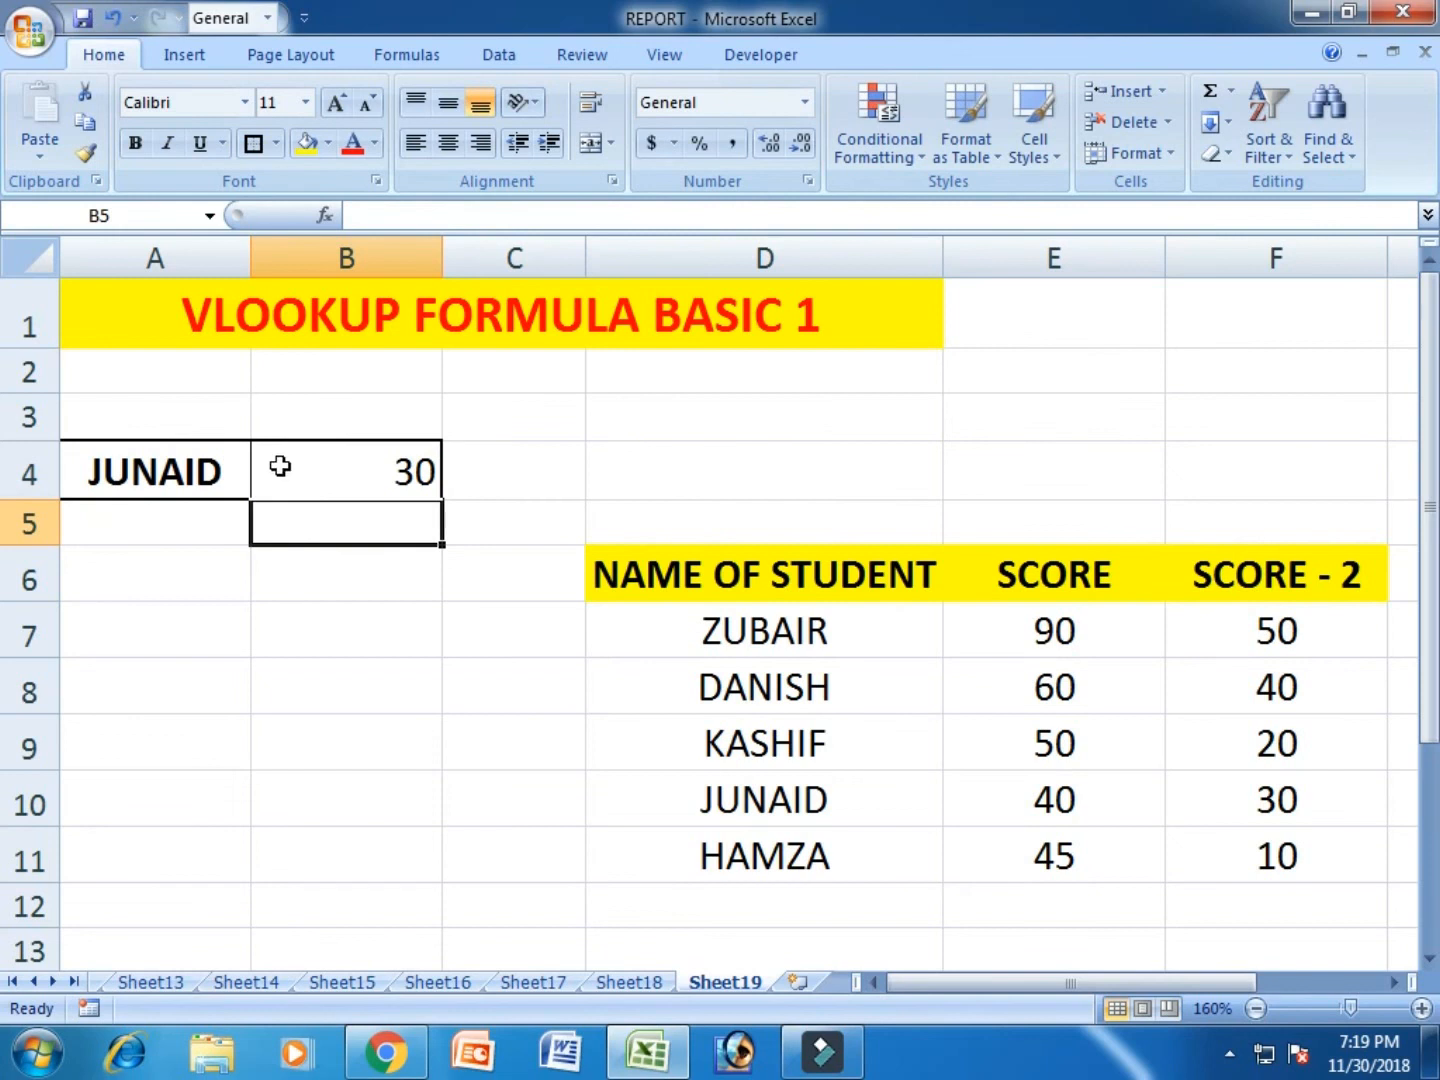
- Replace the lookup name in A4 with the student name listed in D8 and compare the result with F8
left_click(199, 474)
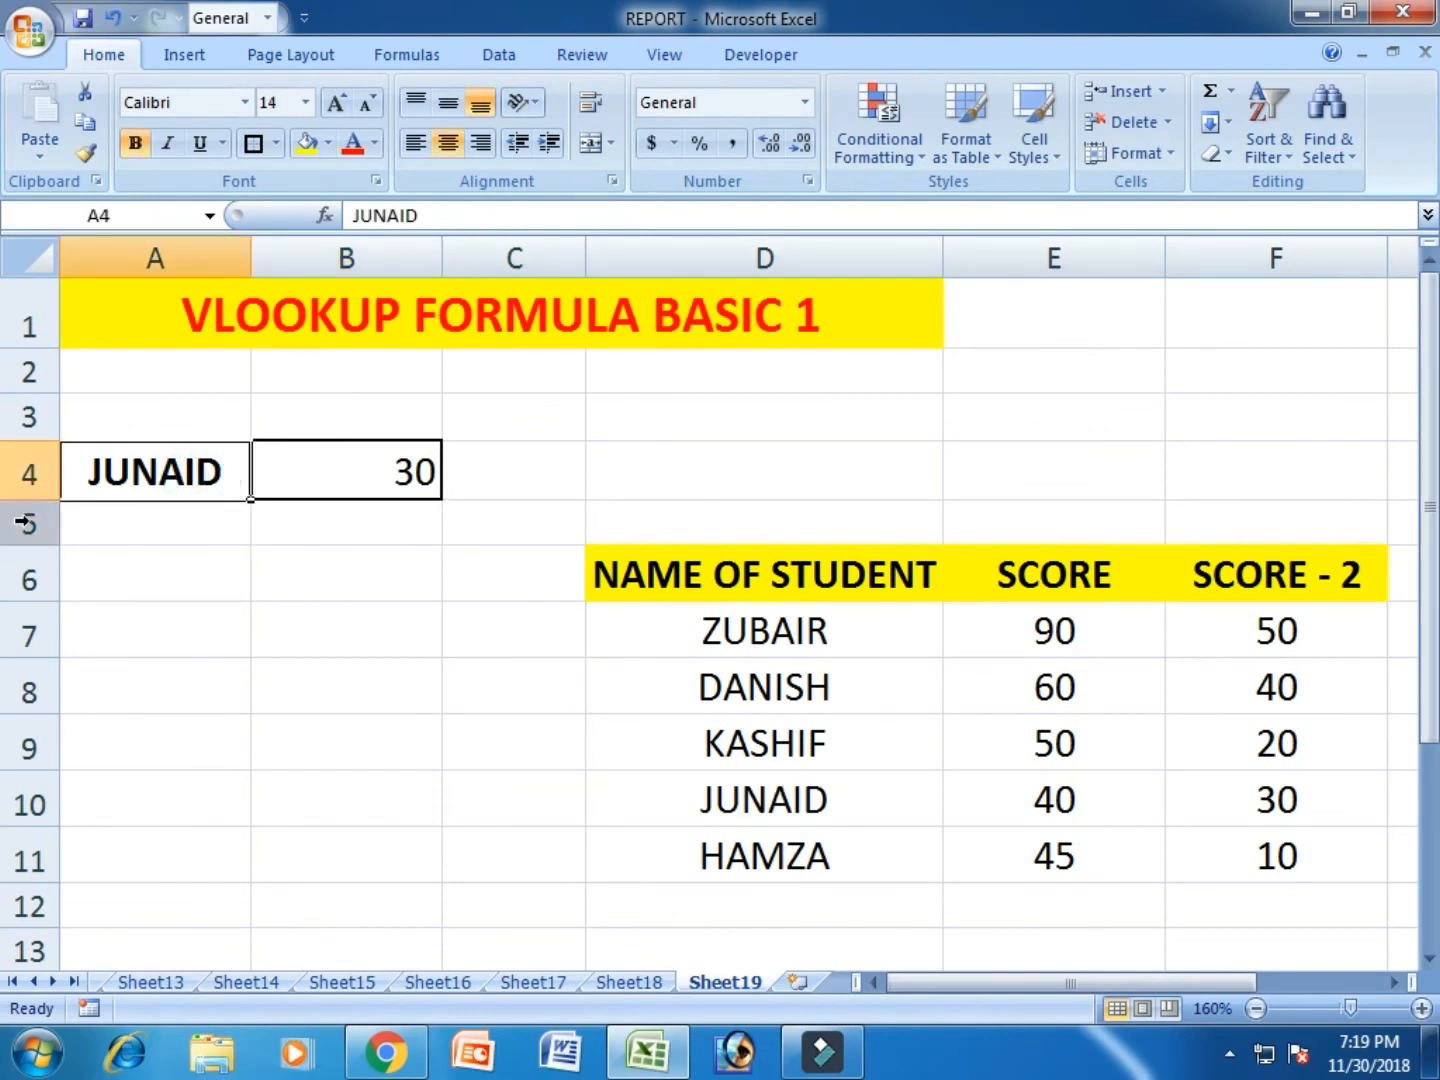
type("DANISH")
key("Return")
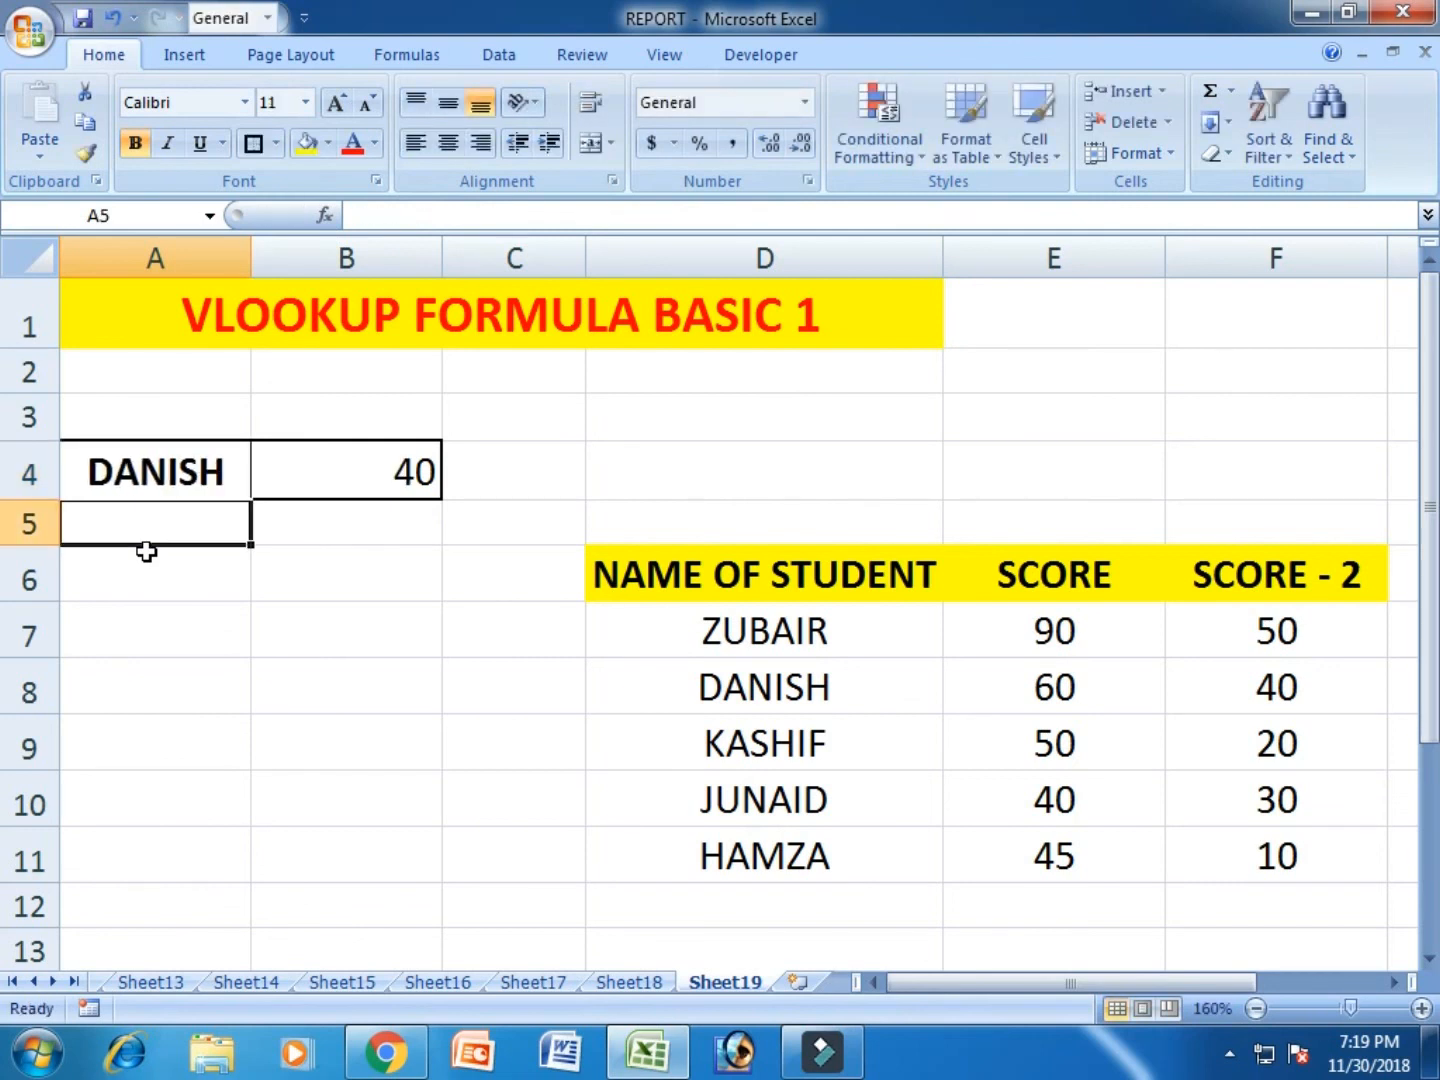
left_click(1278, 698)
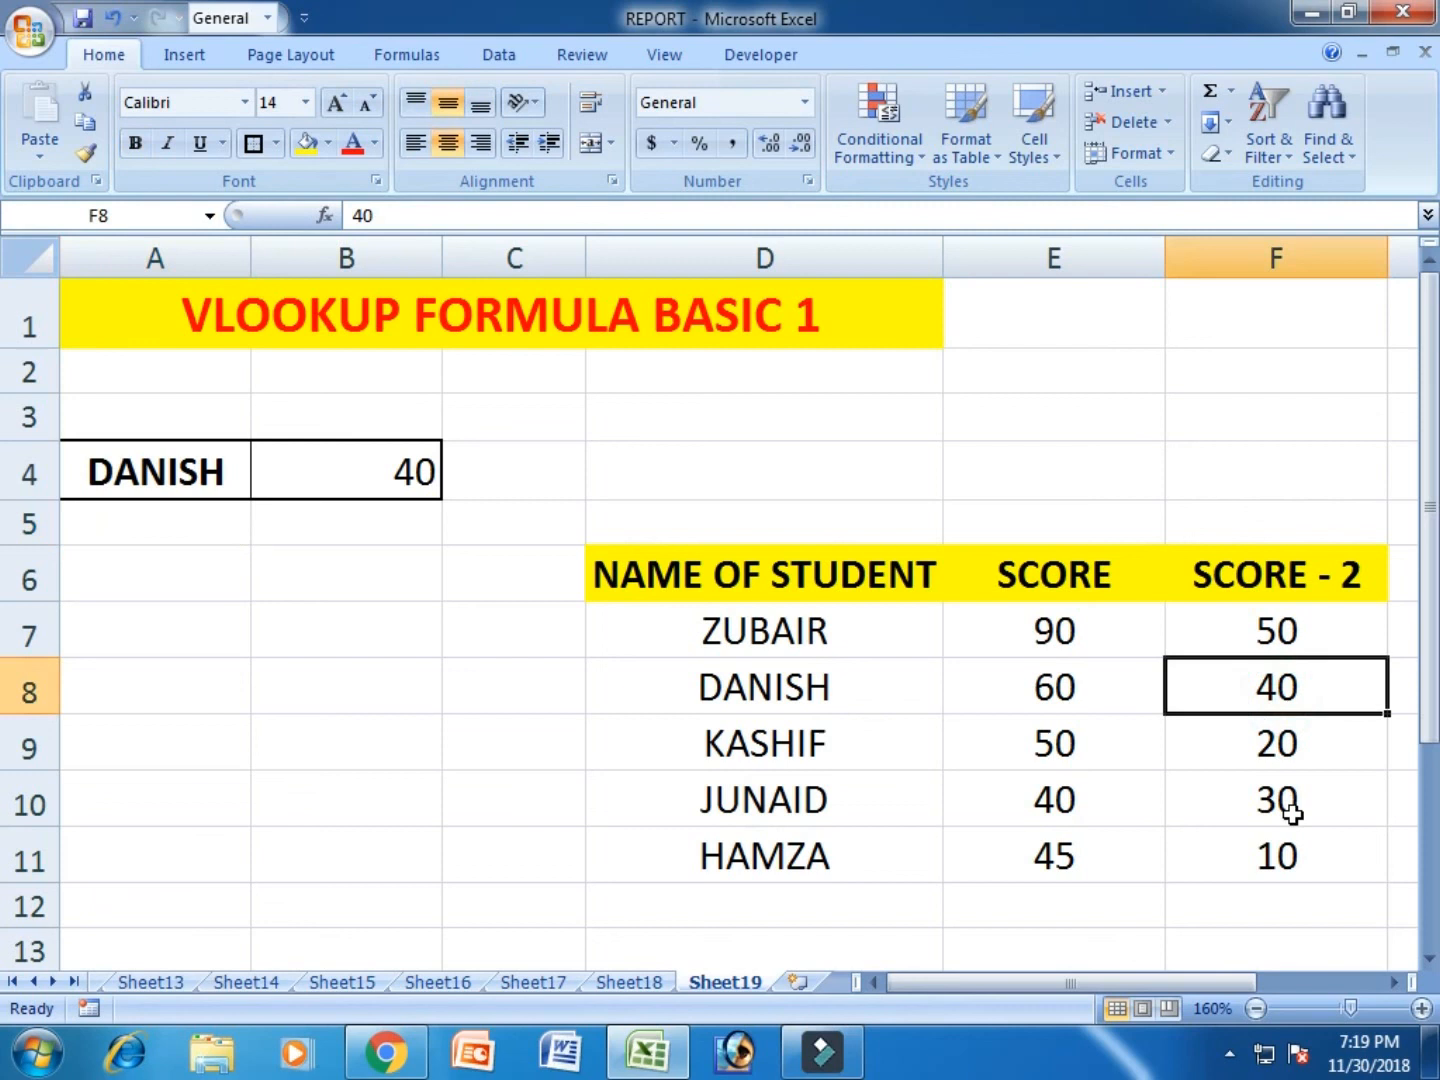
left_click(1005, 405)
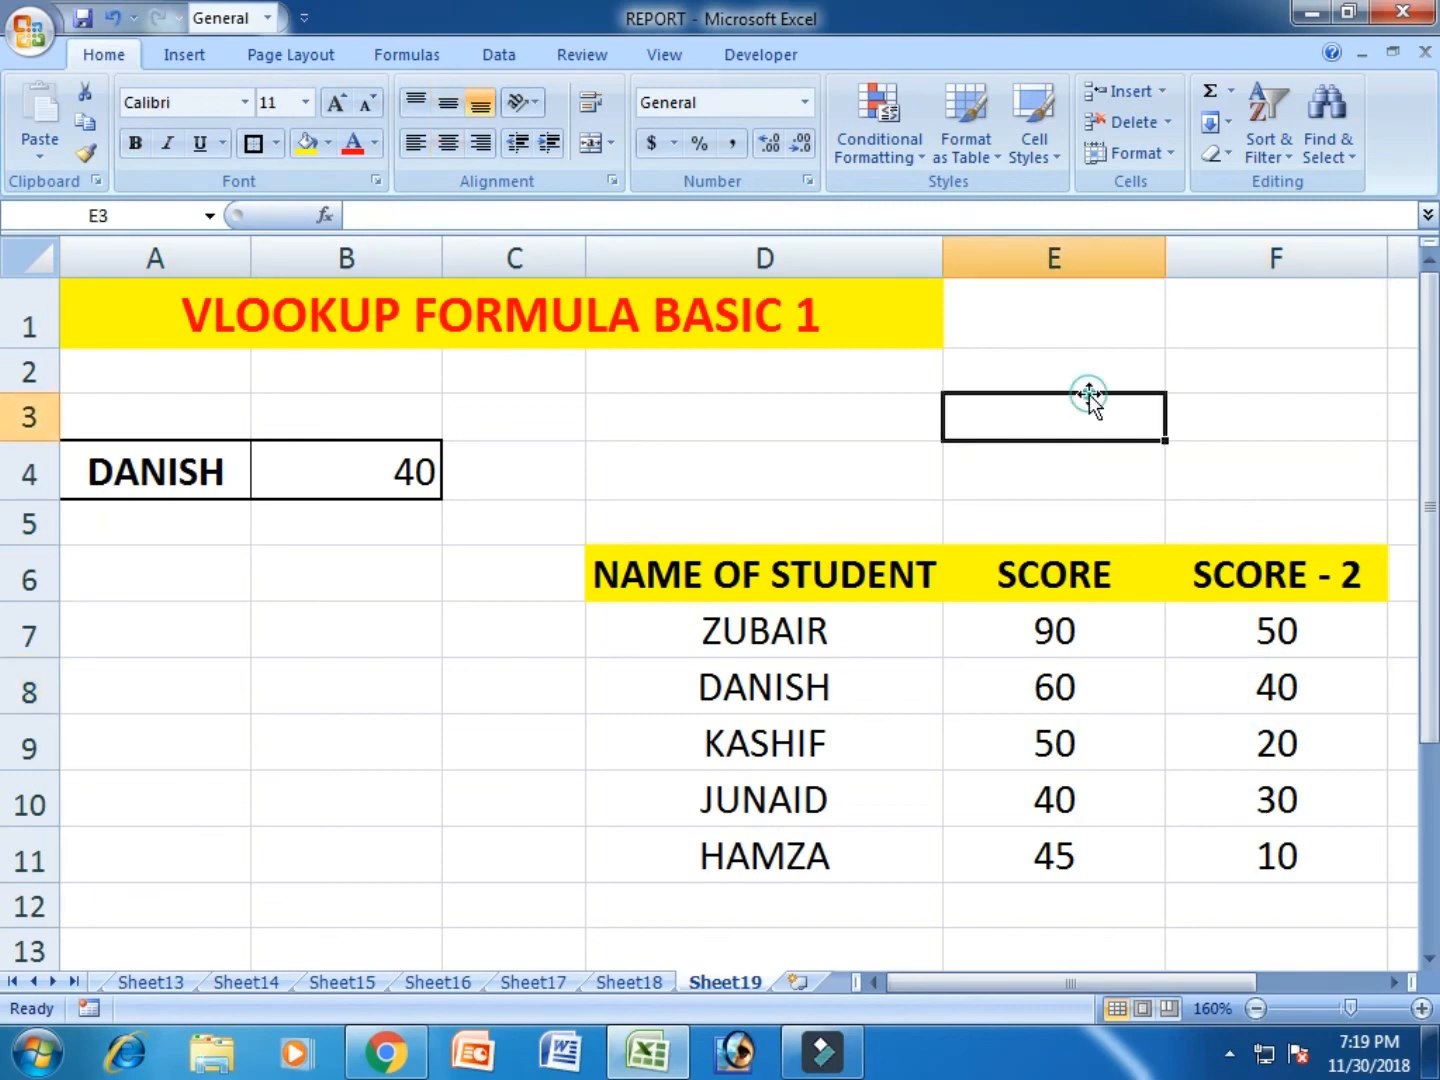
left_click(1183, 362)
left_click(847, 430)
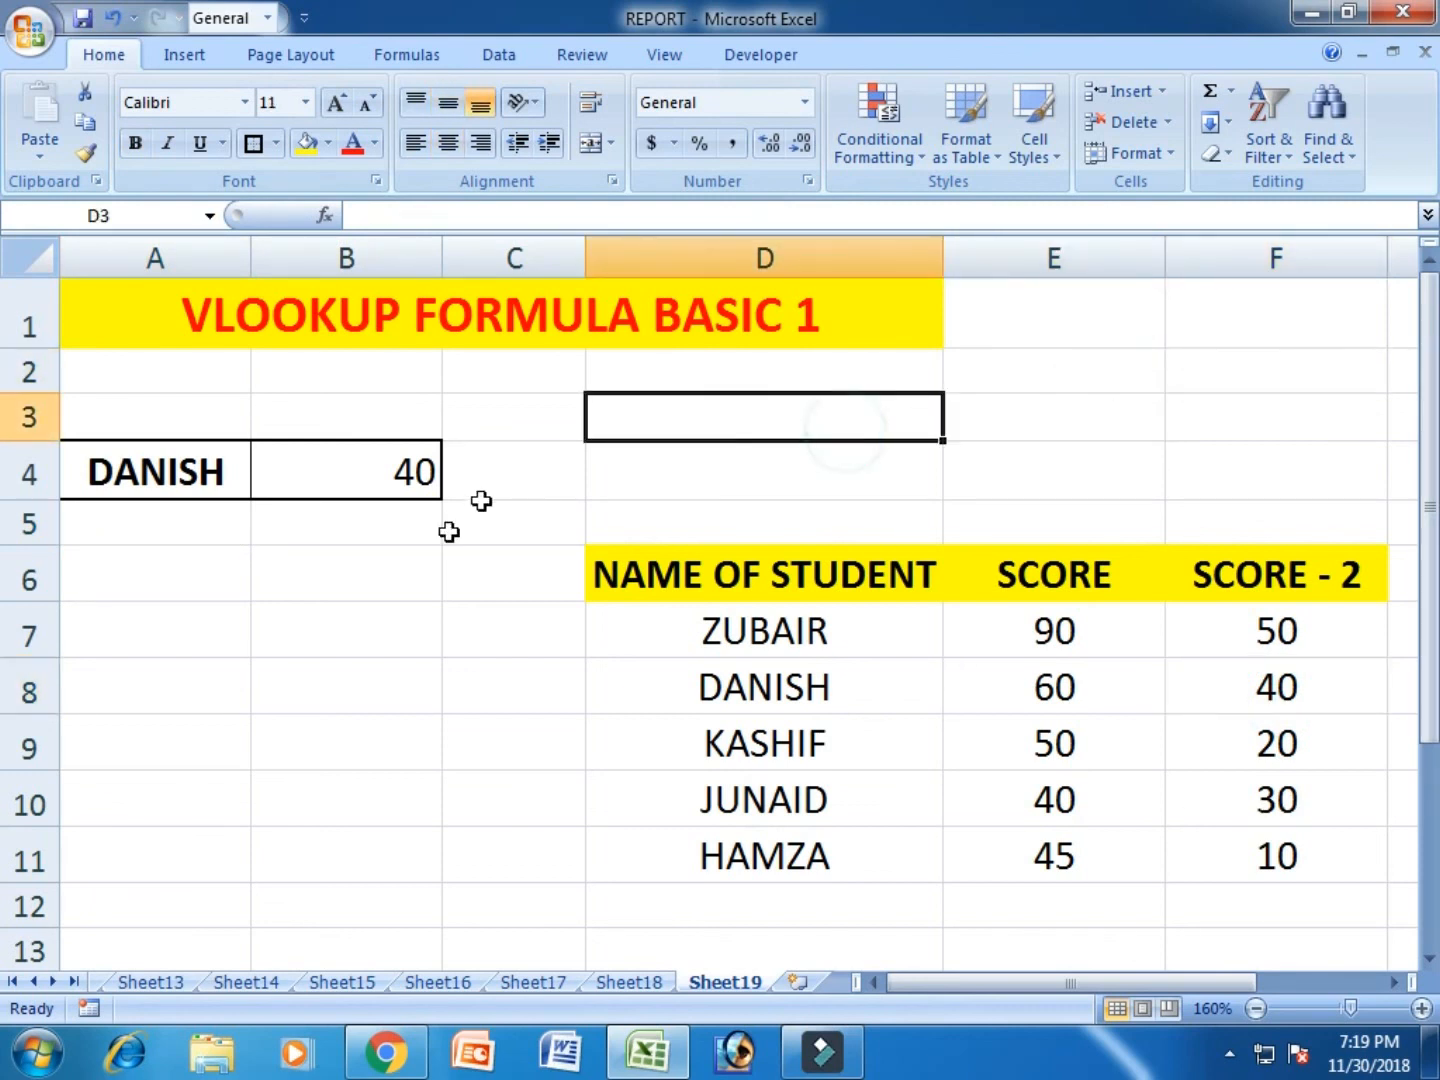
left_click(412, 645)
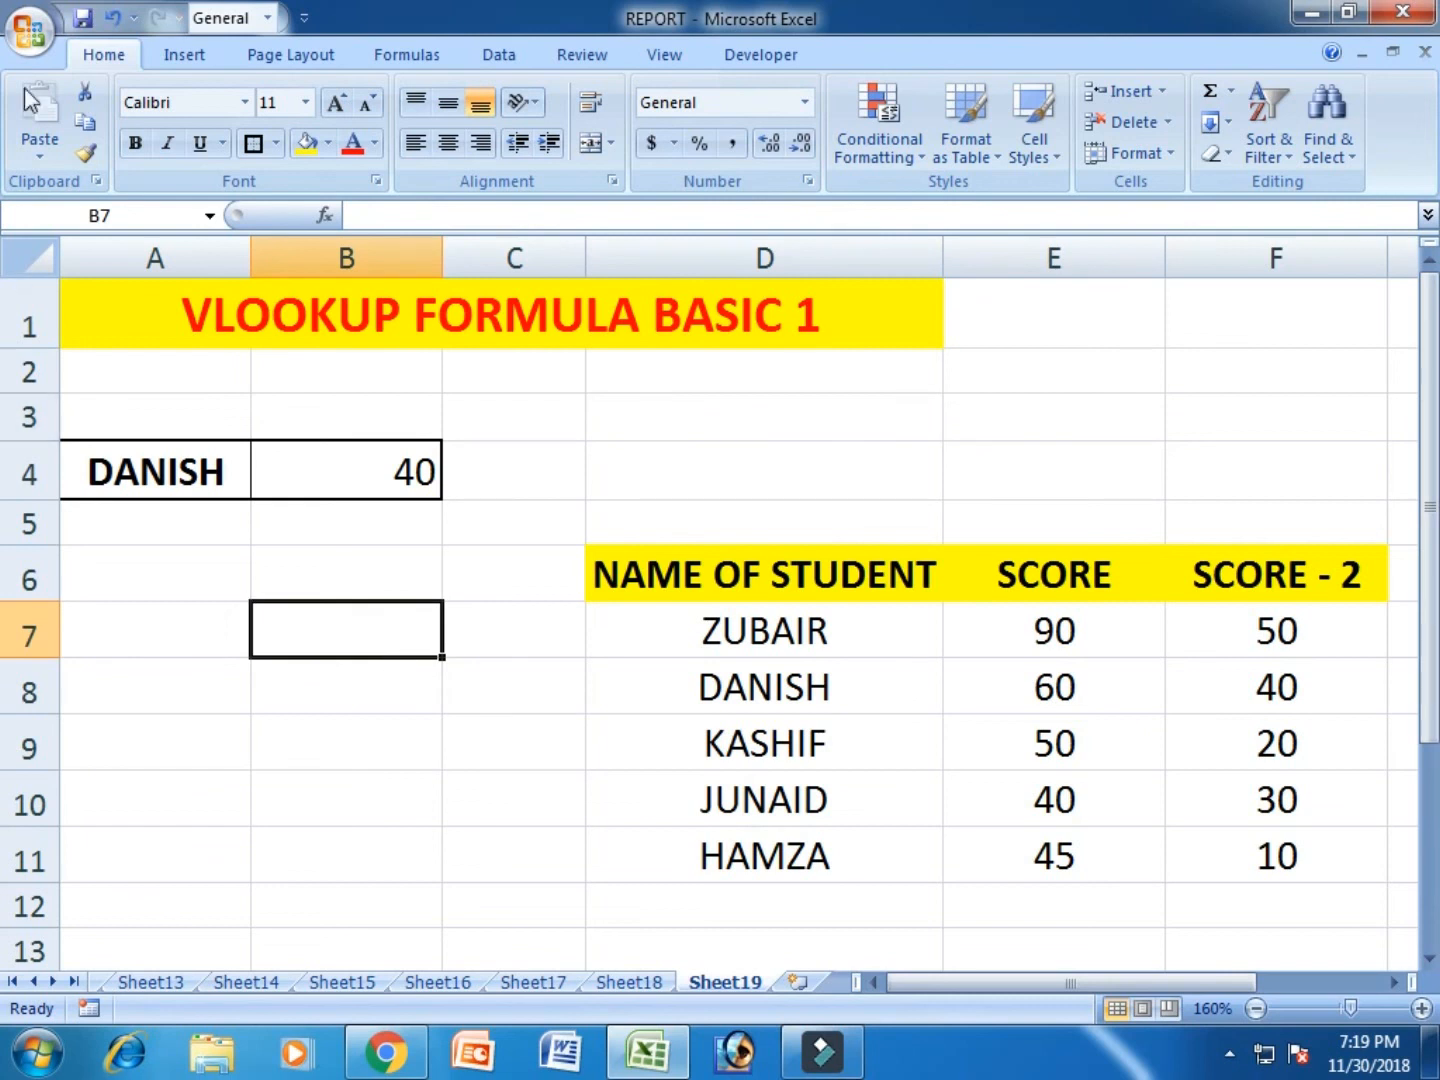